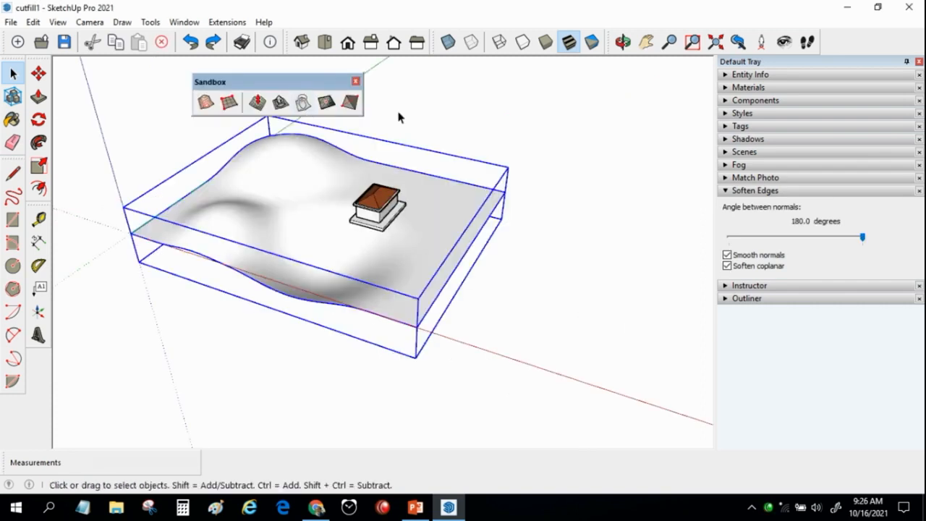
# Examine the terrain group and the house placed on it from several angles.
pyautogui.click(397, 125)
pyautogui.click(274, 210)
pyautogui.moveTo(300, 253); pyautogui.dragTo(238, 155, button='middle')
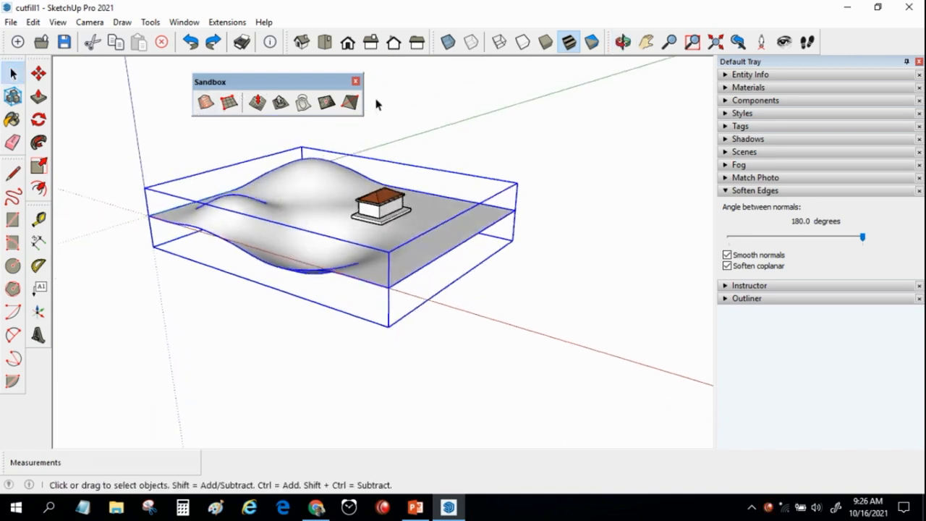
pyautogui.click(494, 149)
pyautogui.moveTo(494, 148); pyautogui.dragTo(401, 145, button='middle')
pyautogui.scroll(5, 362, 225)
pyautogui.moveTo(371, 219); pyautogui.dragTo(451, 265, button='middle')
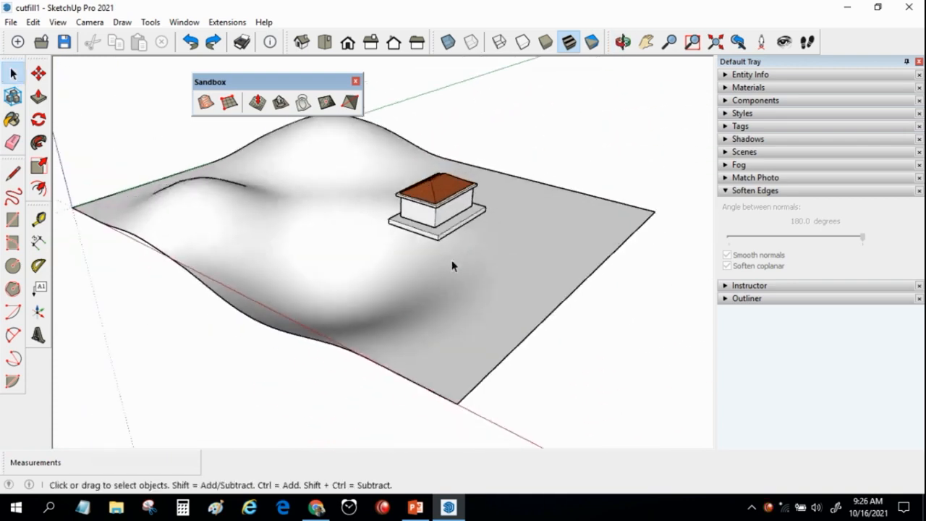
pyautogui.scroll(-2, 451, 265)
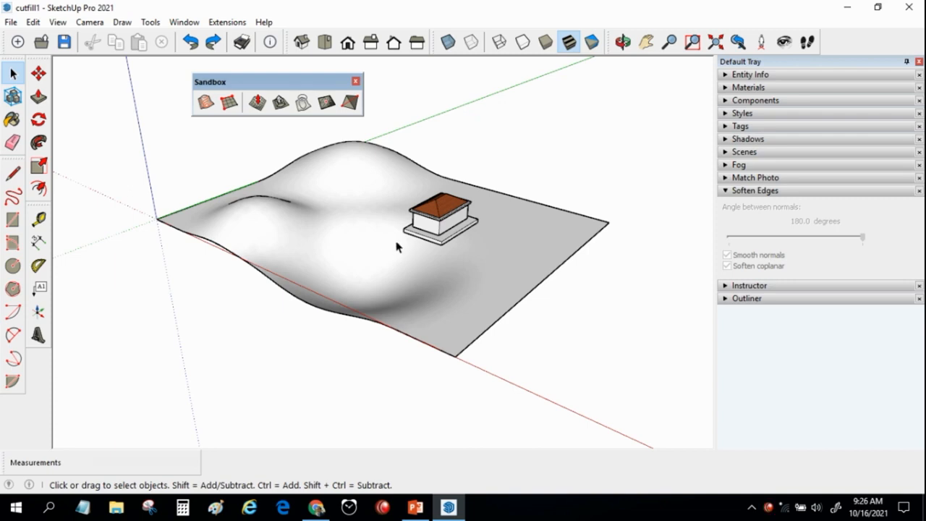
pyautogui.moveTo(352, 346); pyautogui.dragTo(384, 331, button='middle')
# Copy the terrain group along the green axis to a clear spot beyond the original.
pyautogui.click(384, 331)
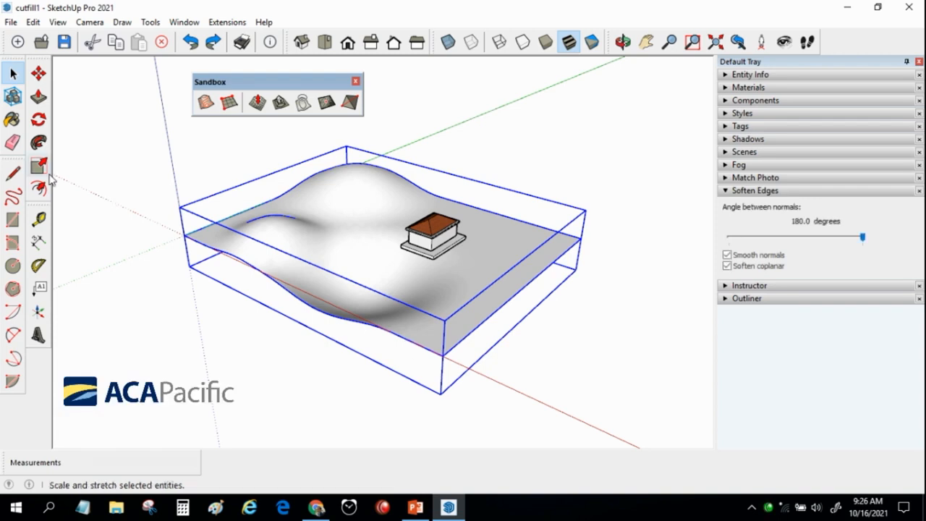
pyautogui.click(39, 73)
pyautogui.click(185, 235)
pyautogui.press('ctrl')
pyautogui.click(440, 118)
pyautogui.moveTo(509, 185); pyautogui.dragTo(64, 132, button='middle')
pyautogui.click(13, 73)
# Stamp the house base into the original terrain with a 100 cm offset, keeping the stamped pad at the house's base level.
pyautogui.click(301, 234)
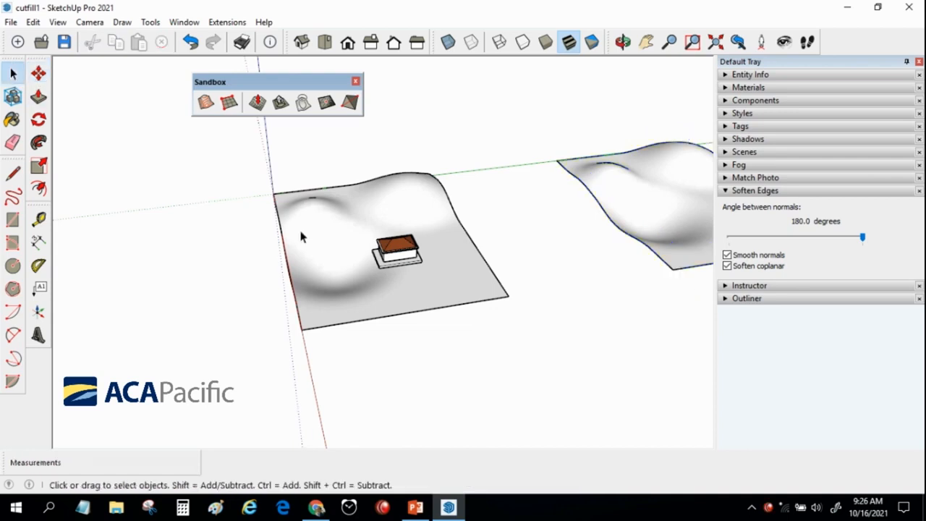
pyautogui.scroll(2, 449, 279)
pyautogui.moveTo(449, 279); pyautogui.dragTo(467, 274, button='middle')
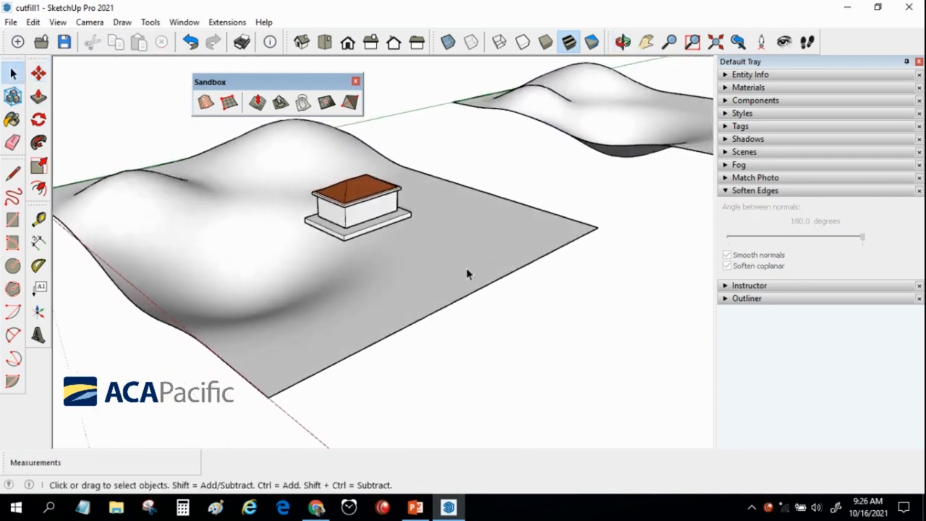
pyautogui.click(280, 102)
pyautogui.click(355, 214)
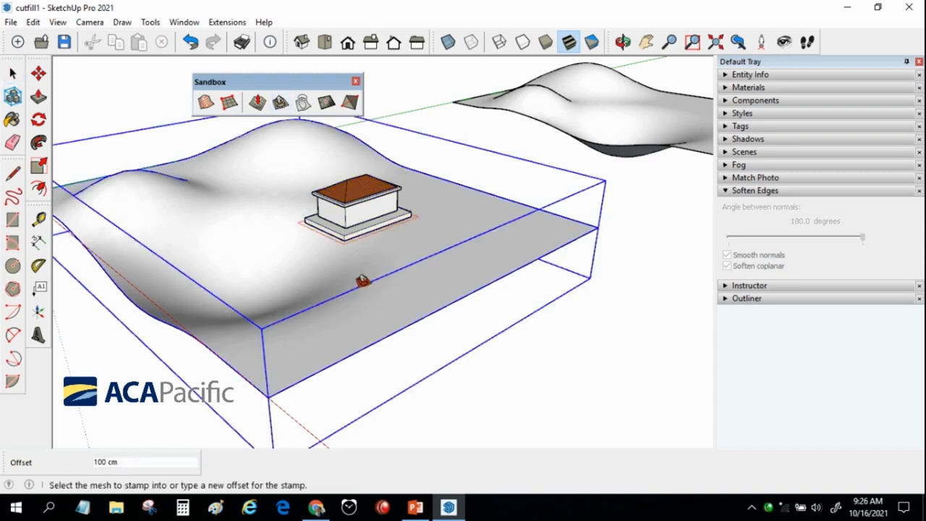
pyautogui.click(369, 315)
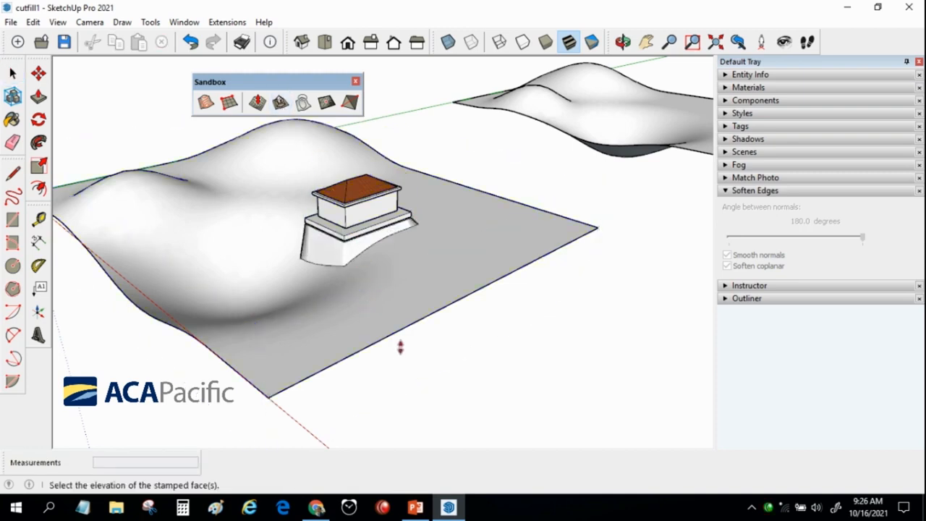
pyautogui.click(399, 348)
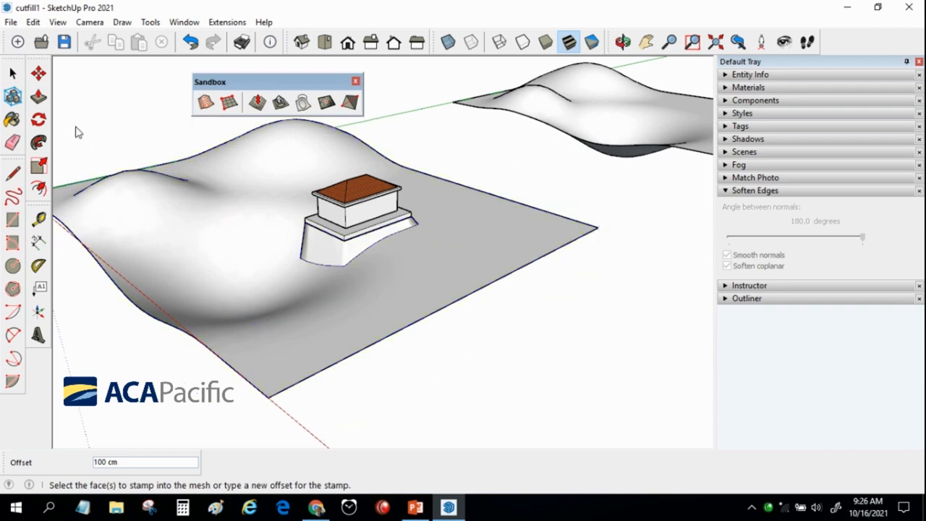
# Hide the house group through the Outliner so only the stamped terrain and its copy are shown.
pyautogui.click(12, 73)
pyautogui.click(358, 220)
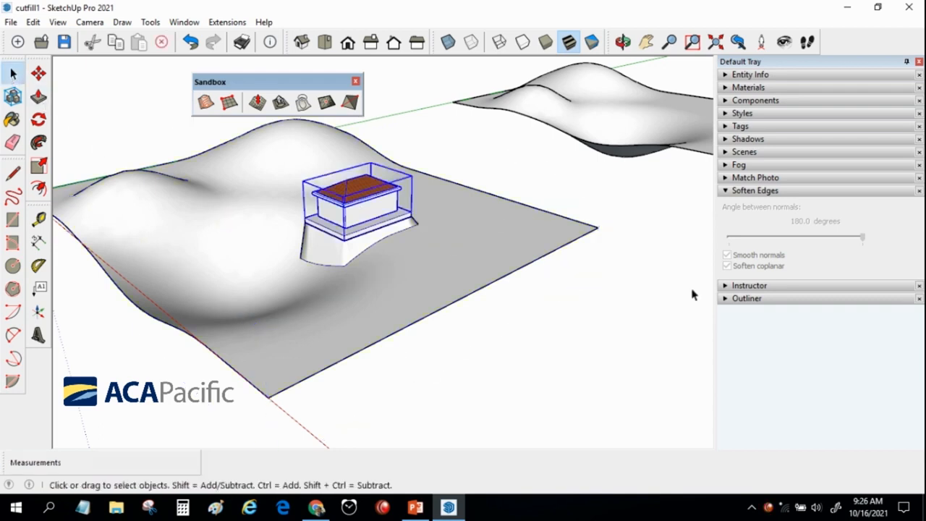
pyautogui.click(723, 299)
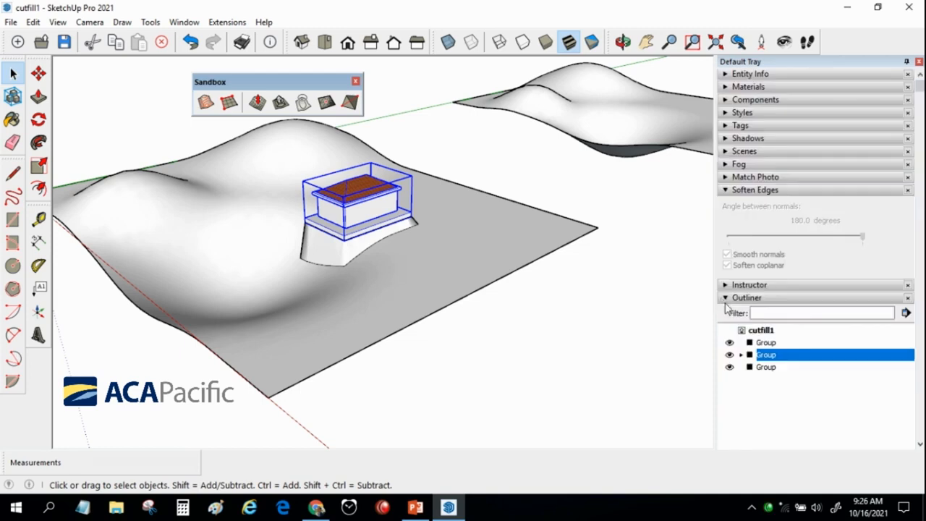
pyautogui.click(729, 354)
pyautogui.moveTo(622, 329); pyautogui.dragTo(562, 321, button='middle')
pyautogui.moveTo(360, 222); pyautogui.dragTo(570, 256, button='middle')
pyautogui.scroll(-2, 385, 224)
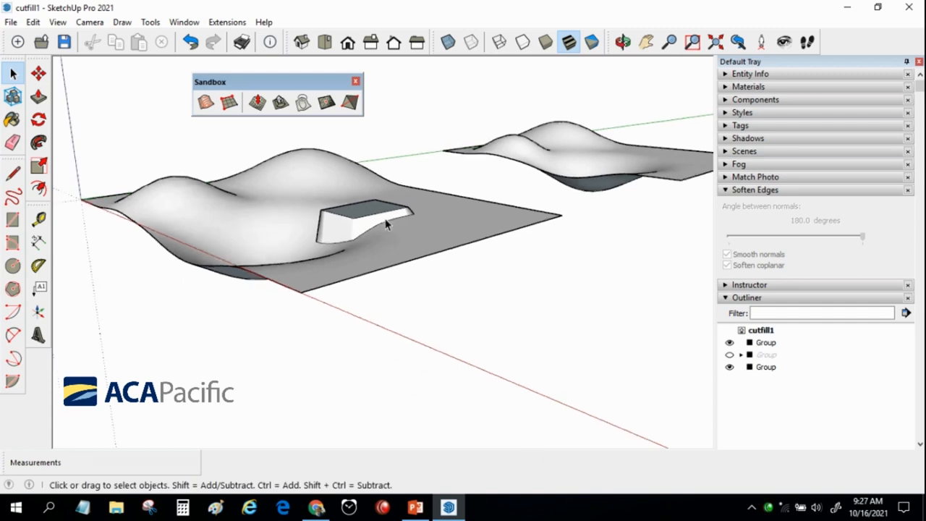
# Show Entity Info and check the properties of the unstamped terrain copy and the stamped terrain.
pyautogui.click(371, 230)
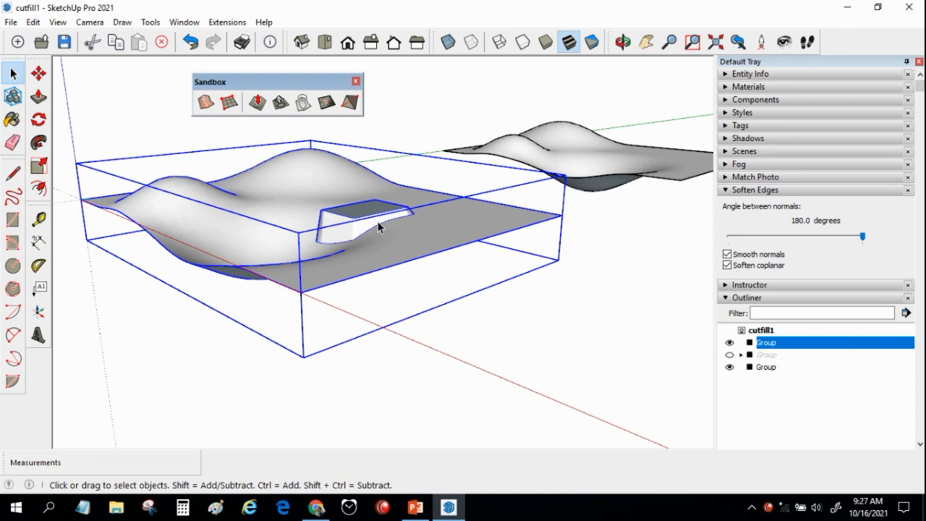
pyautogui.click(585, 158)
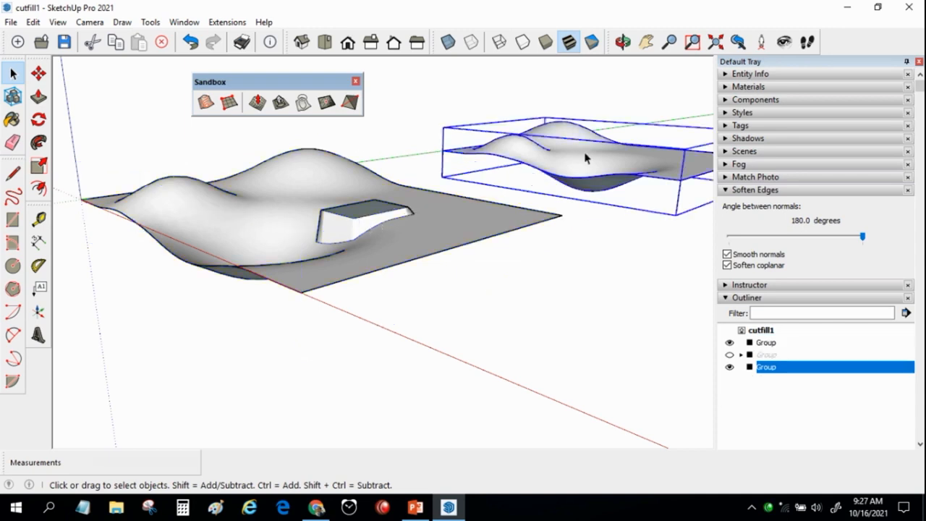
pyautogui.click(585, 288)
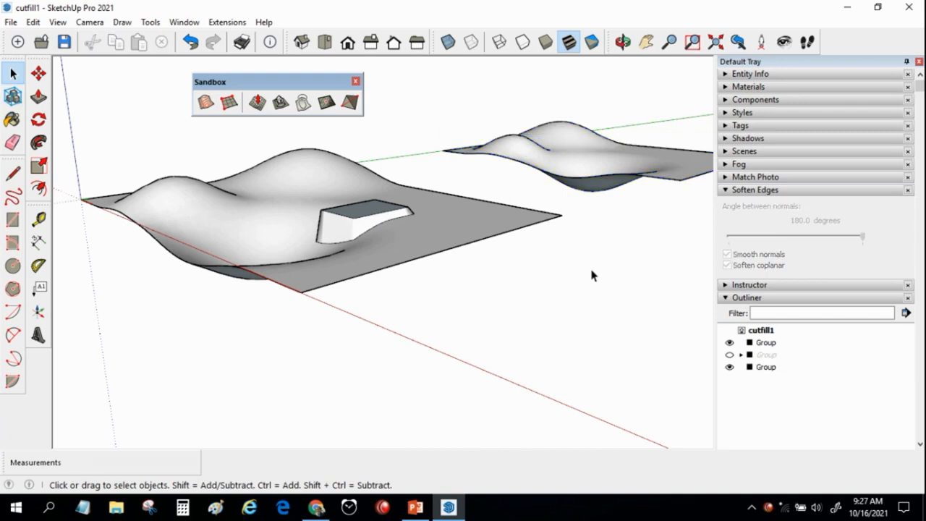
pyautogui.click(724, 74)
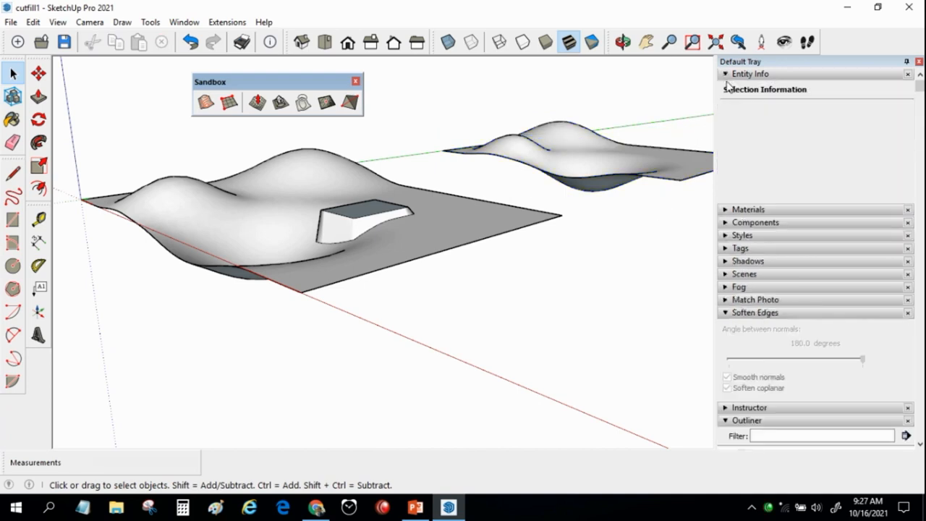
pyautogui.click(582, 179)
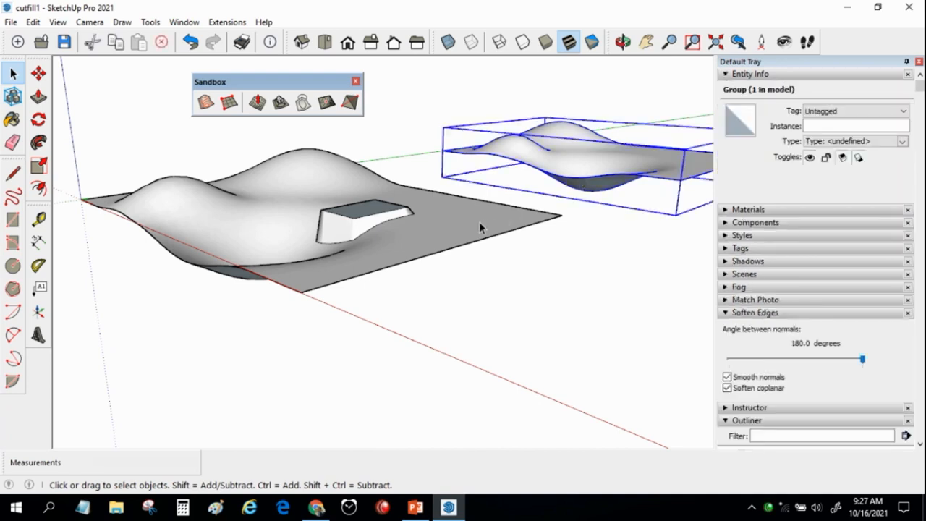
pyautogui.click(478, 222)
pyautogui.moveTo(587, 235); pyautogui.dragTo(599, 306, button='middle')
pyautogui.click(601, 298)
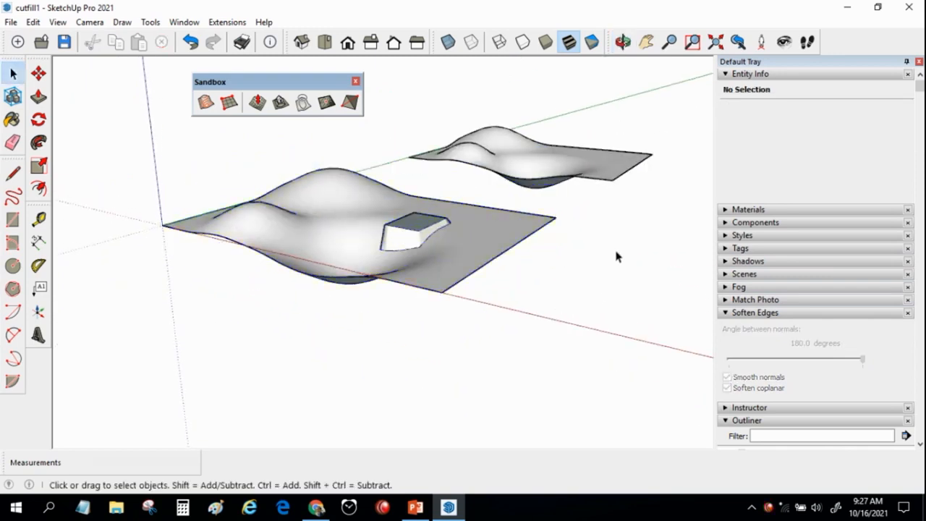
pyautogui.moveTo(521, 266); pyautogui.dragTo(494, 292, button='middle')
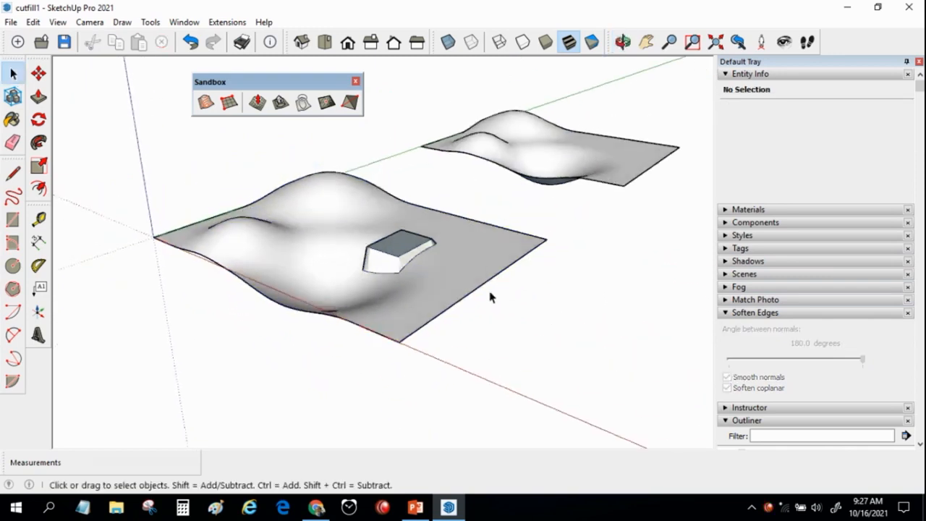
# Inside the stamped terrain group, draw a vertical side wall along the red axis from the origin to the near corner, 2431 cm deep there.
pyautogui.doubleClick(267, 271)
pyautogui.moveTo(208, 230); pyautogui.dragTo(180, 210, button='middle')
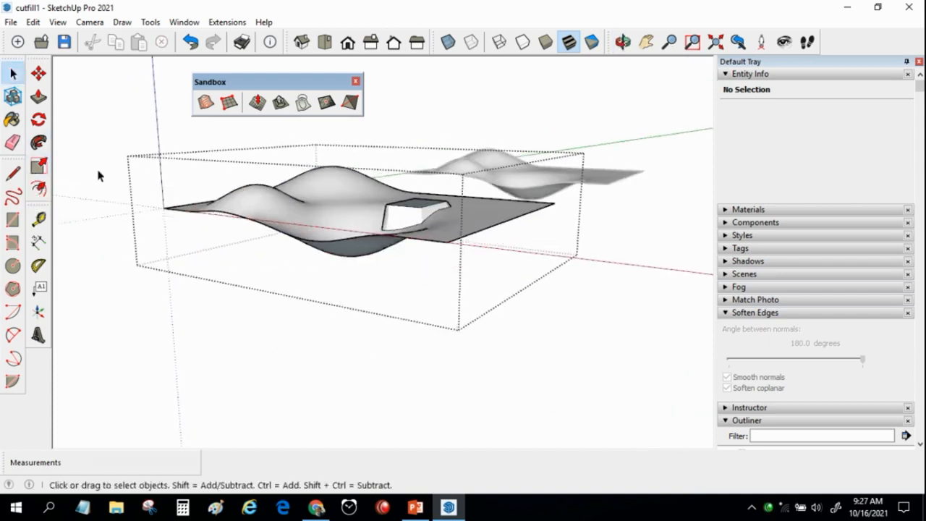
pyautogui.click(146, 132)
pyautogui.doubleClick(252, 212)
pyautogui.click(13, 175)
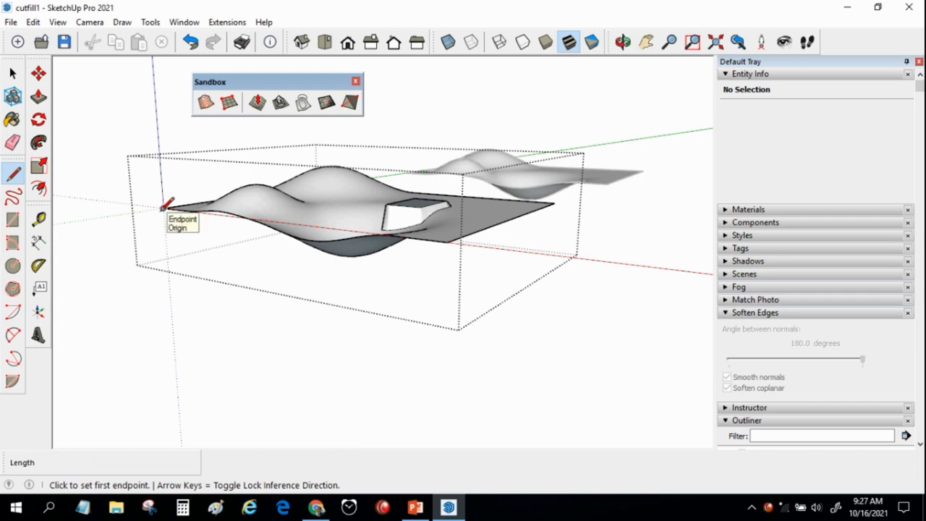
pyautogui.click(163, 208)
pyautogui.click(170, 286)
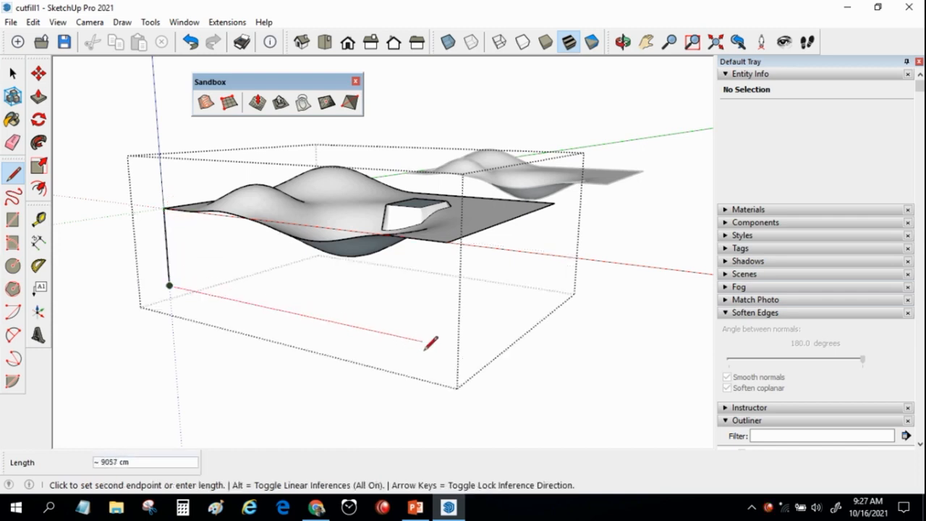
pyautogui.press('Right')
pyautogui.click(449, 238)
pyautogui.click(446, 241)
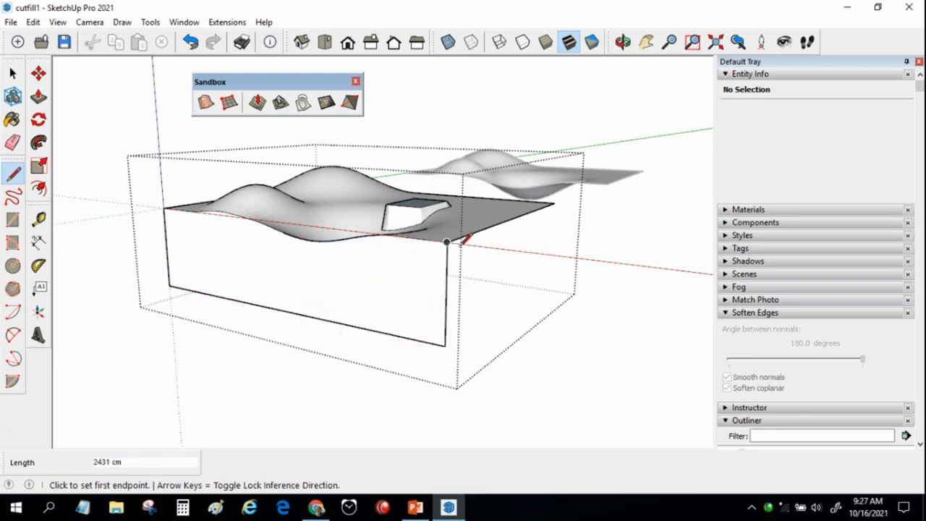
# Draw the adjacent side wall parallel to the green axis, dropping the terrain's next corner to the same bottom level.
pyautogui.moveTo(456, 230); pyautogui.dragTo(326, 275, button='middle')
pyautogui.click(526, 236)
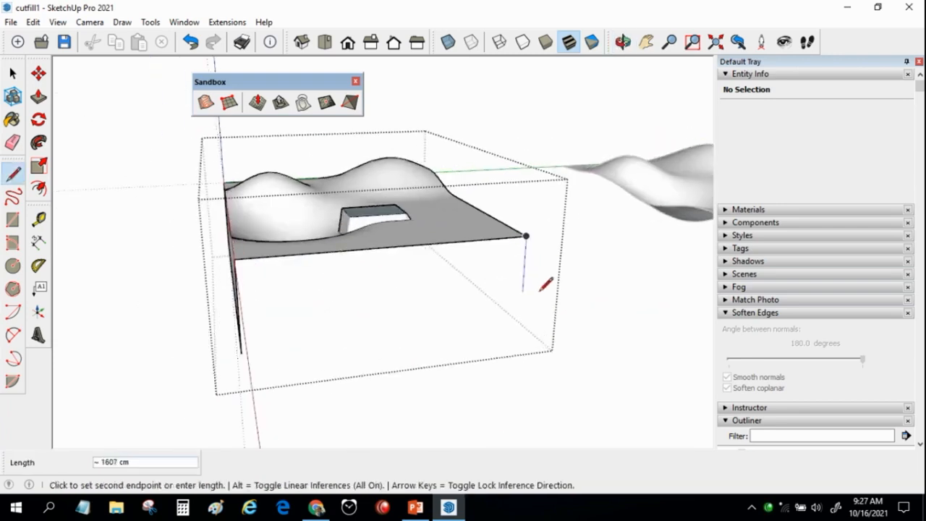
pyautogui.click(241, 353)
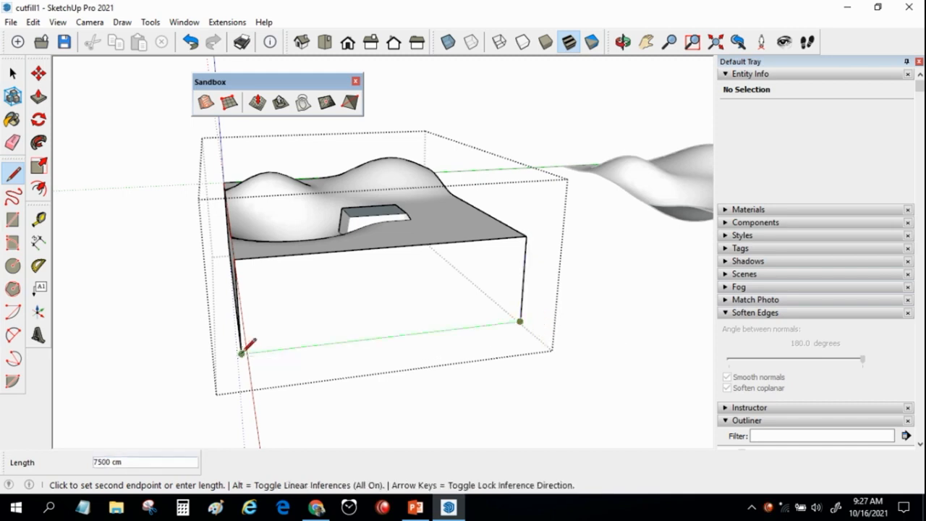
pyautogui.click(241, 353)
# Draw the remaining vertical and bottom edges to close the last two walls and the base, and leave the group.
pyautogui.moveTo(243, 350); pyautogui.dragTo(369, 227, button='middle')
pyautogui.click(476, 192)
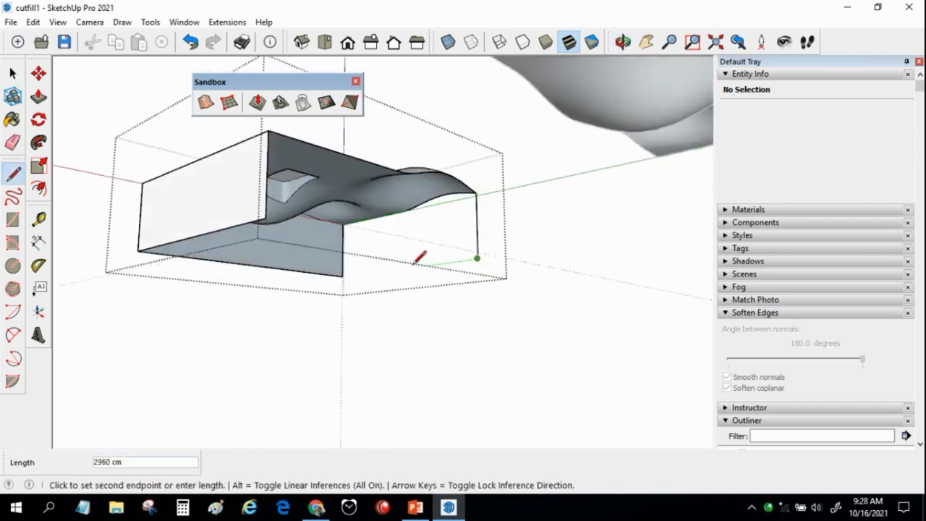
pyautogui.click(343, 275)
pyautogui.click(477, 257)
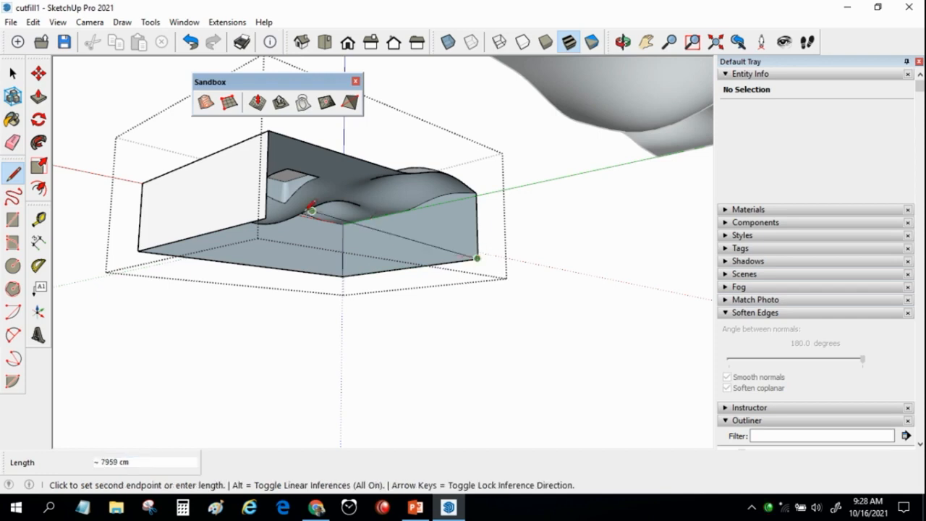
pyautogui.click(269, 209)
pyautogui.moveTo(275, 204); pyautogui.dragTo(313, 274, button='middle')
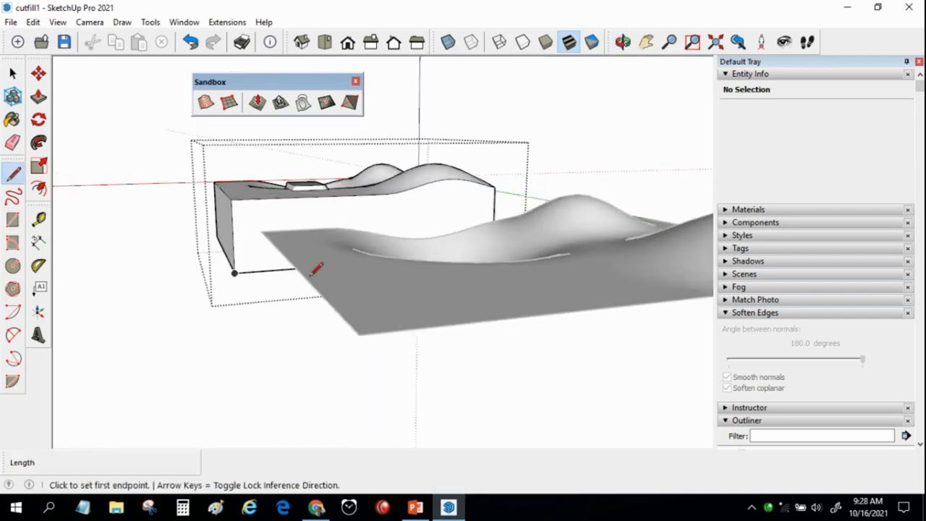
pyautogui.click(13, 75)
pyautogui.click(103, 137)
# Select the closed stamped terrain block to read its volume.
pyautogui.moveTo(155, 151); pyautogui.dragTo(258, 268, button='middle')
pyautogui.click(255, 270)
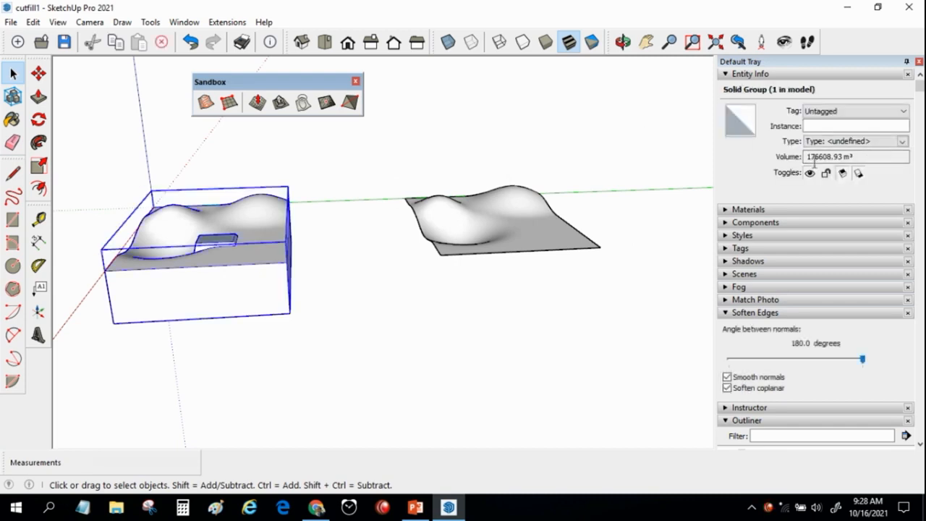
pyautogui.click(530, 142)
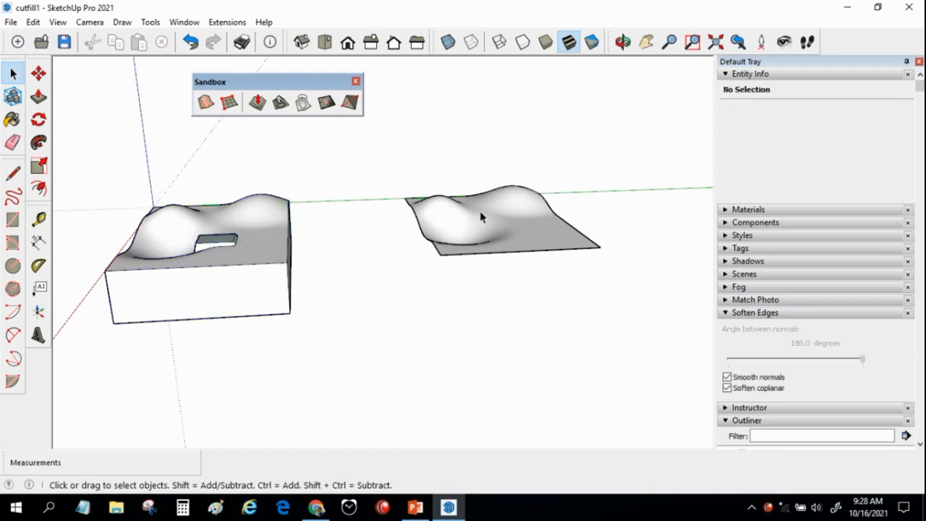
# Open the unstamped terrain copy for editing and draw a vertical edge 2431 cm down from its near corner, level with the stamped block's bottom.
pyautogui.moveTo(424, 213); pyautogui.dragTo(470, 211, button='middle')
pyautogui.click(469, 215)
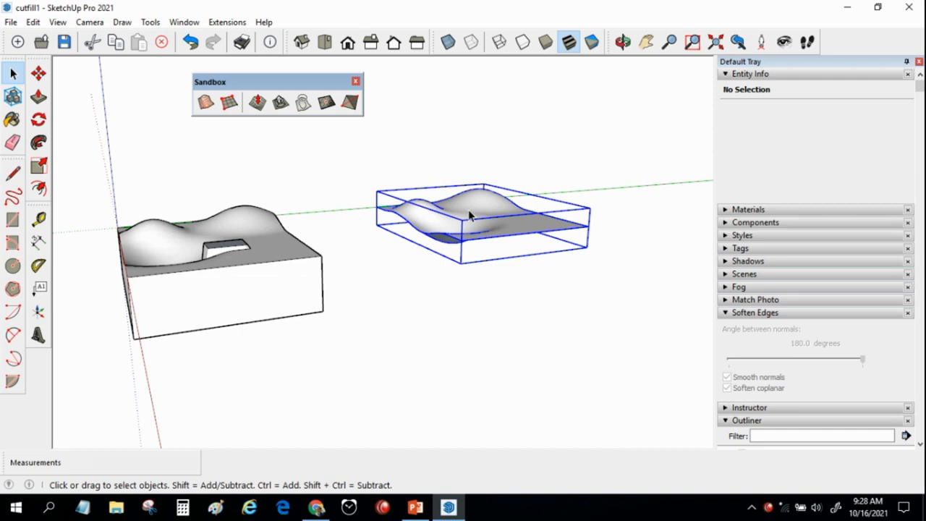
pyautogui.tripleClick(470, 212)
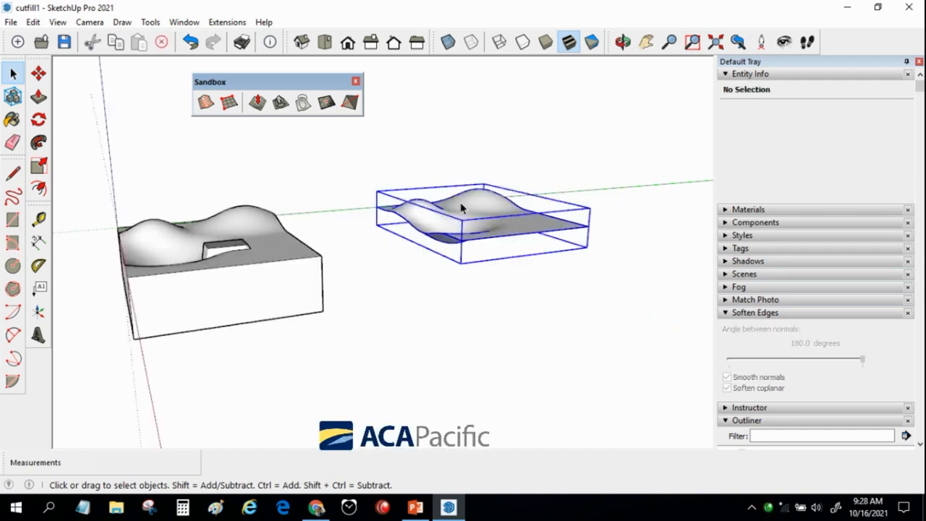
pyautogui.doubleClick(461, 208)
pyautogui.click(12, 172)
pyautogui.moveTo(447, 237); pyautogui.dragTo(441, 242, button='middle')
pyautogui.click(447, 248)
pyautogui.press('Up')
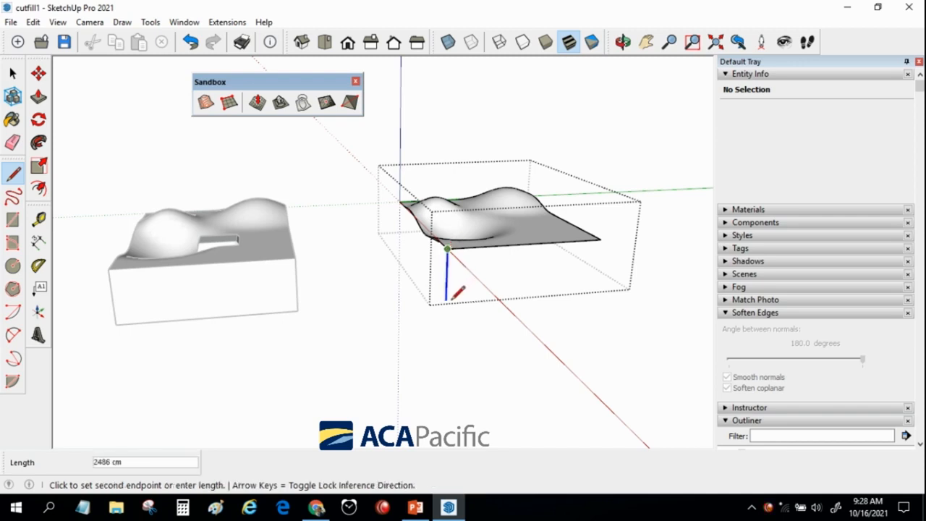
pyautogui.click(301, 310)
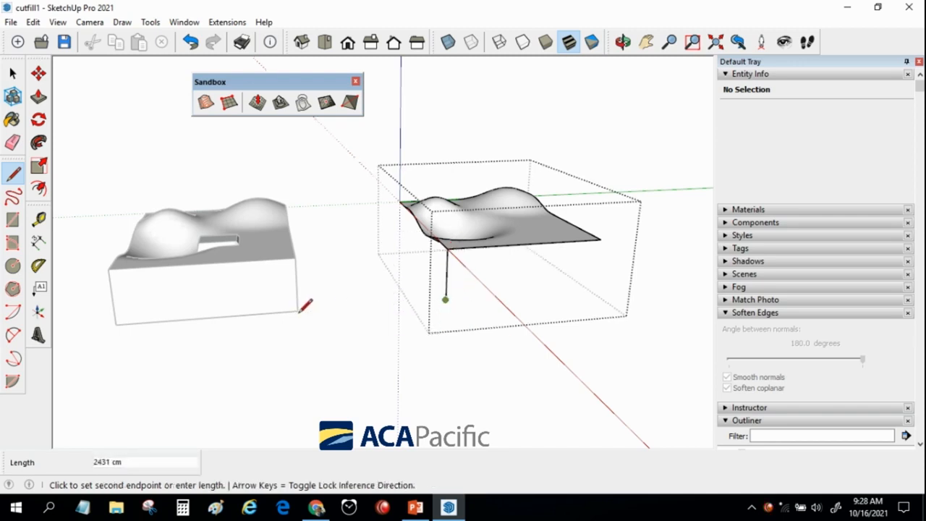
# Complete the copy's first side wall with a bottom edge parallel to the green axis and a vertical edge up to the next corner.
pyautogui.press('Left')
pyautogui.press('Left')
pyautogui.click(601, 237)
pyautogui.moveTo(600, 237)
pyautogui.mouseDown(button='middle')
pyautogui.moveTo(434, 227)
pyautogui.moveTo(528, 239)
pyautogui.mouseUp(button='middle')
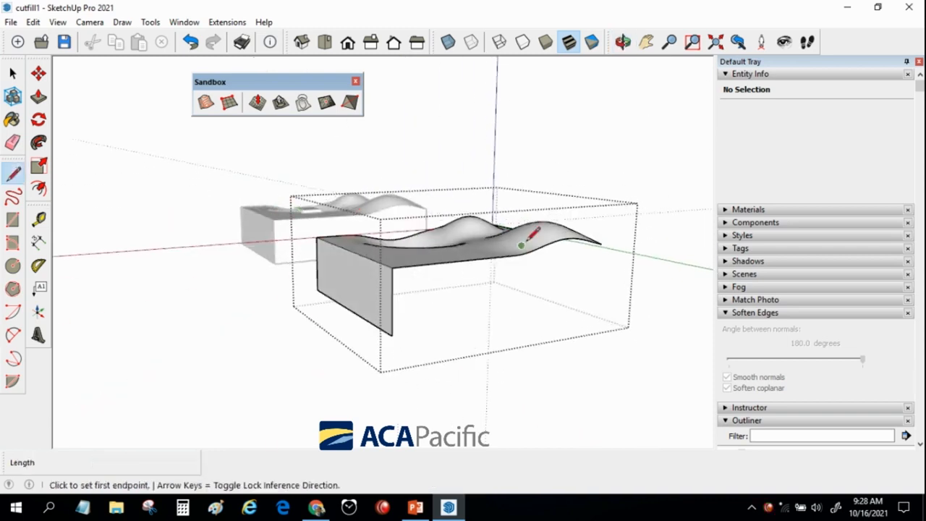
# Draw a vertical edge at the copy's next corner, level with the first wall's bottom, and connect the bottom corners to close the second wall.
pyautogui.click(600, 244)
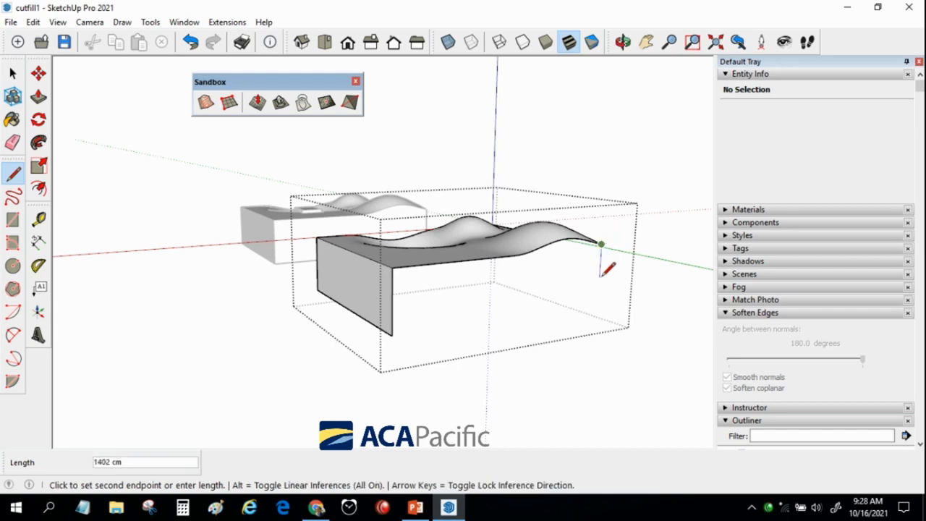
pyautogui.press('Up')
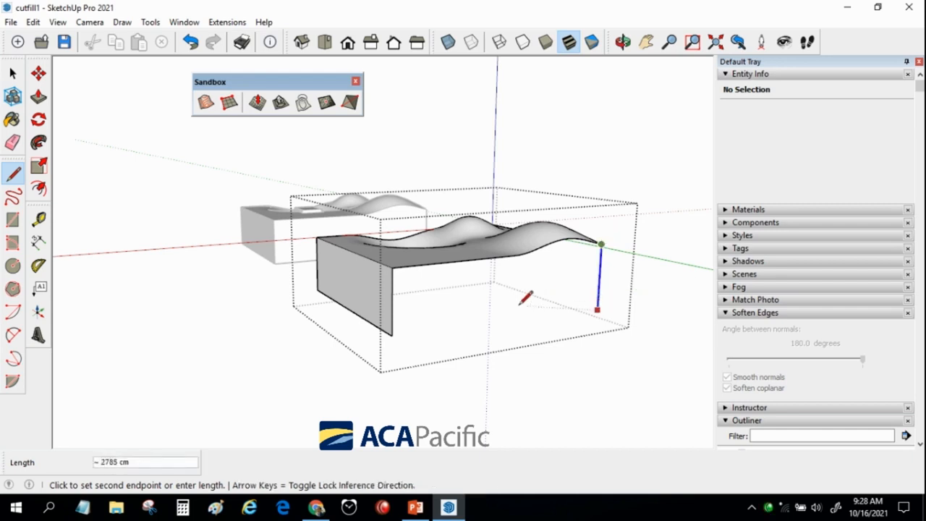
pyautogui.click(392, 331)
pyautogui.click(396, 331)
pyautogui.moveTo(394, 329)
pyautogui.mouseDown(button='middle')
pyautogui.moveTo(362, 253)
pyautogui.moveTo(470, 252)
pyautogui.mouseUp(button='middle')
pyautogui.moveTo(421, 226); pyautogui.dragTo(437, 304, button='middle')
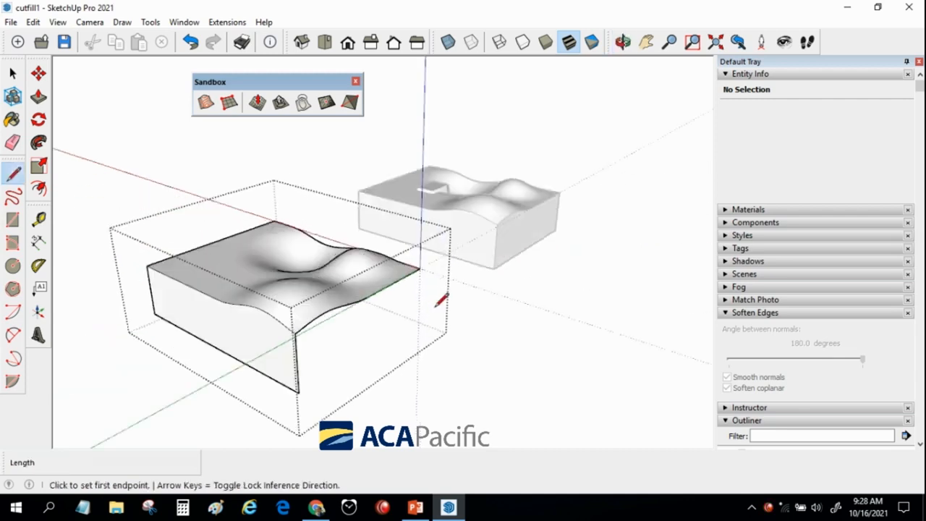
# Draw the last corner's vertical edge and the remaining bottom edges to close the copy's last two walls and base.
pyautogui.click(421, 266)
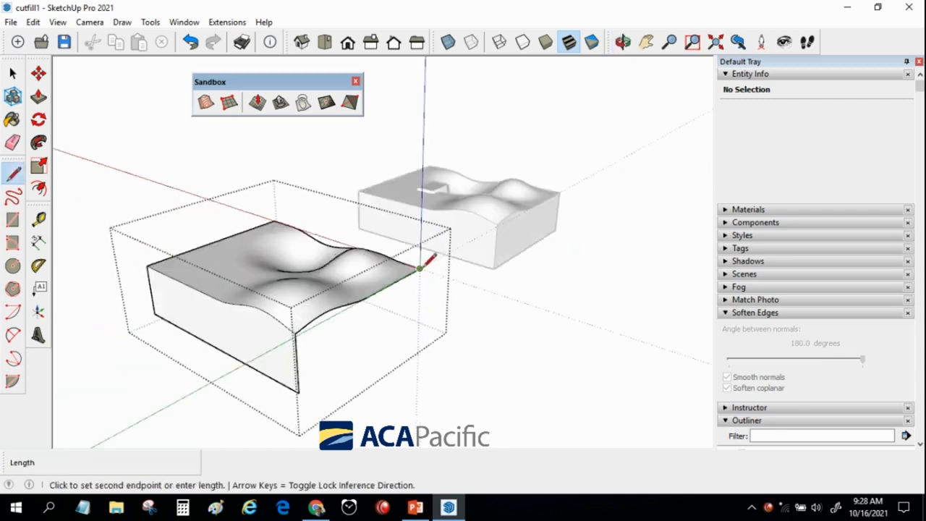
pyautogui.click(419, 316)
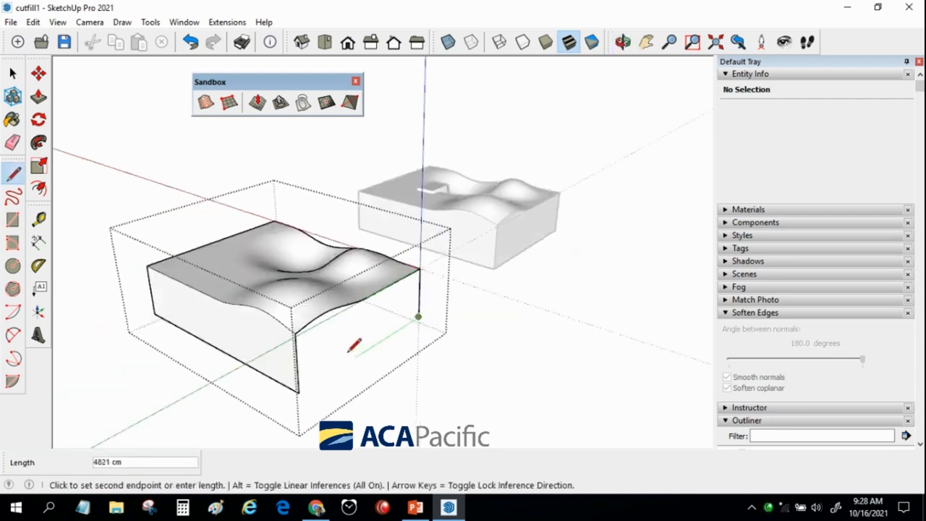
pyautogui.click(298, 391)
pyautogui.moveTo(302, 382)
pyautogui.mouseDown(button='middle')
pyautogui.moveTo(242, 296)
pyautogui.moveTo(252, 264)
pyautogui.moveTo(282, 313)
pyautogui.moveTo(286, 296)
pyautogui.mouseUp(button='middle')
pyautogui.click(279, 280)
pyautogui.click(388, 240)
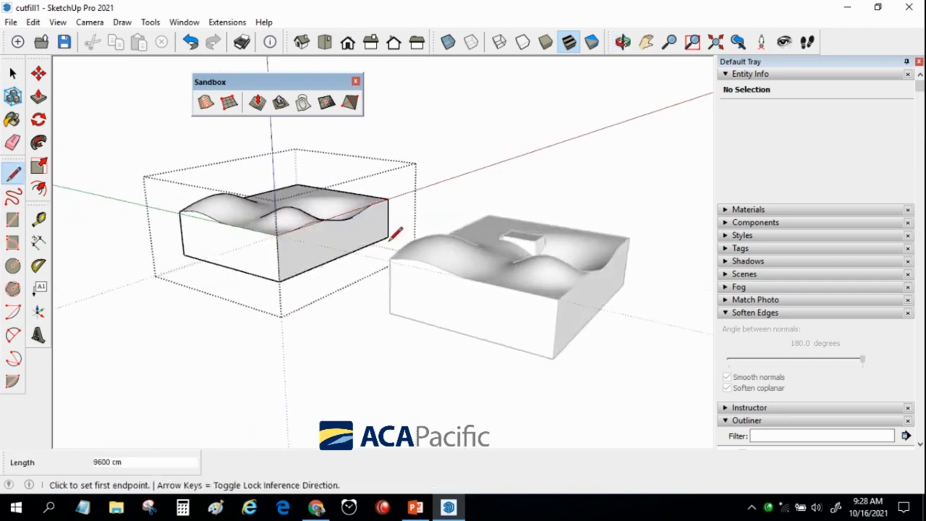
# Leave the copy's group and select the closed unstamped block to read its volume.
pyautogui.click(12, 73)
pyautogui.click(142, 142)
pyautogui.moveTo(142, 145); pyautogui.dragTo(296, 306, button='middle')
pyautogui.click(296, 306)
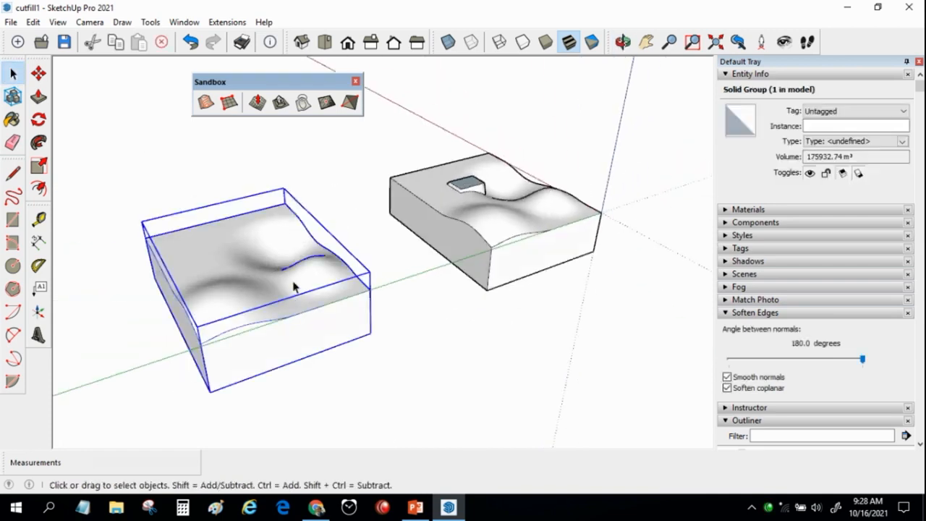
# Select the stamped and unstamped blocks in turn to compare their volumes.
pyautogui.click(483, 188)
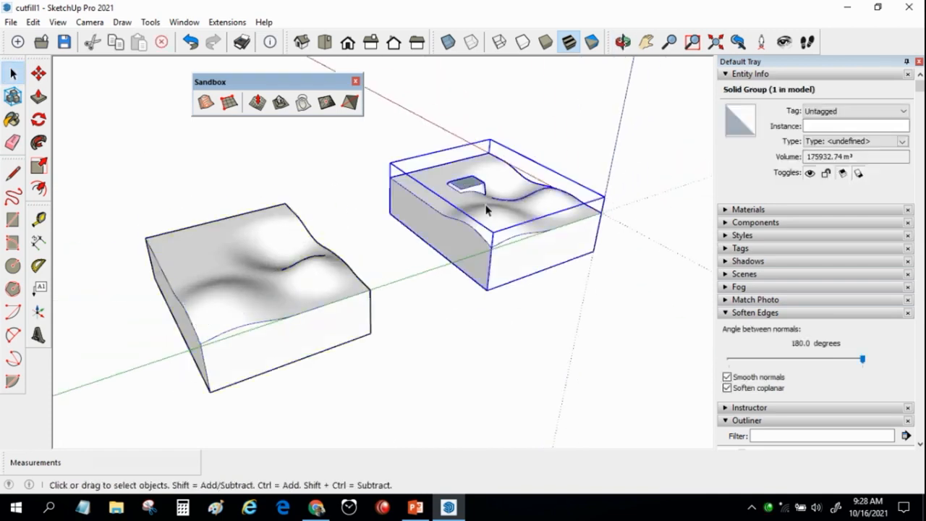
pyautogui.scroll(5, 477, 197)
pyautogui.scroll(-6, 435, 217)
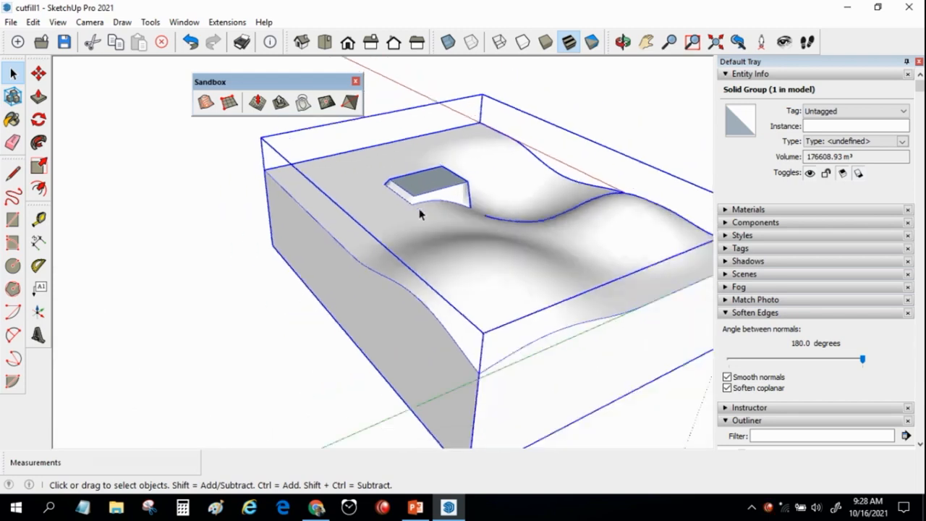
pyautogui.click(296, 299)
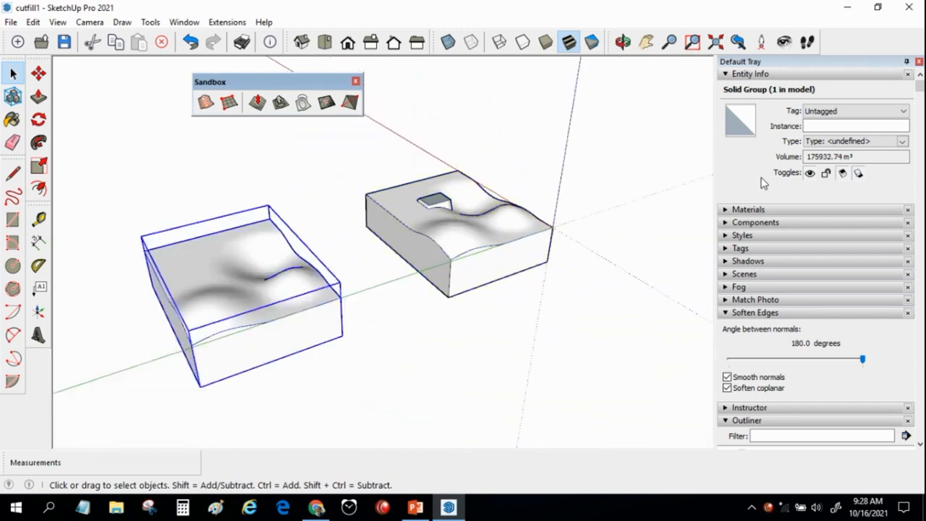
pyautogui.click(535, 242)
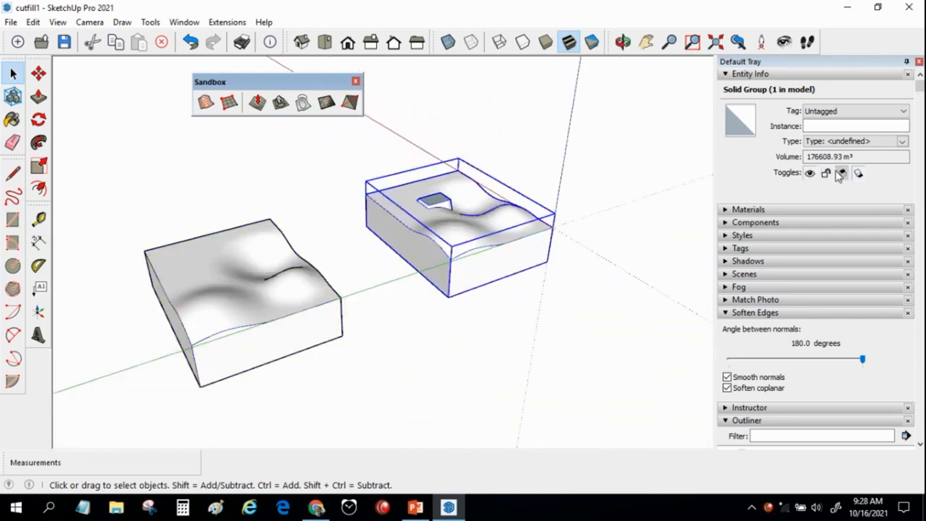
# Examine both blocks from the side to compare their depths and recheck each one's volume.
pyautogui.moveTo(574, 289); pyautogui.dragTo(289, 247, button='middle')
pyautogui.click(318, 264)
pyautogui.moveTo(402, 248); pyautogui.dragTo(286, 241, button='middle')
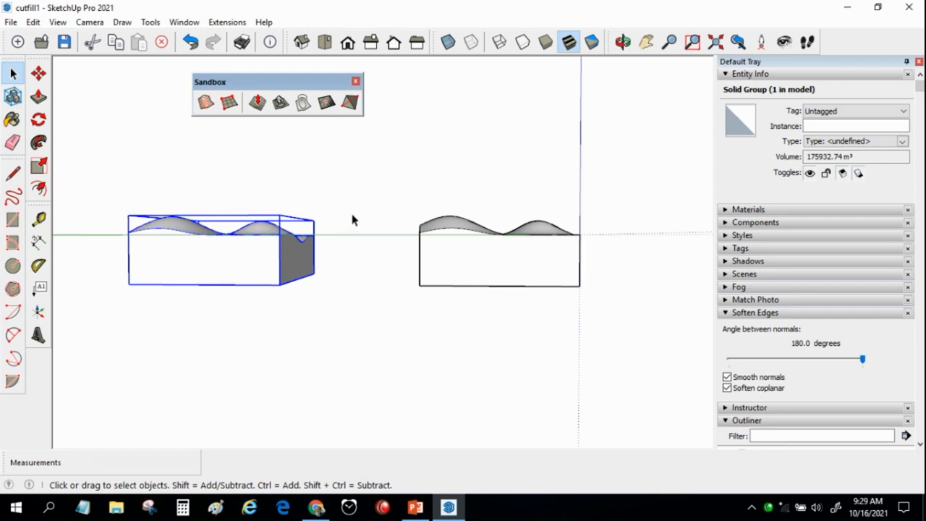
pyautogui.click(483, 264)
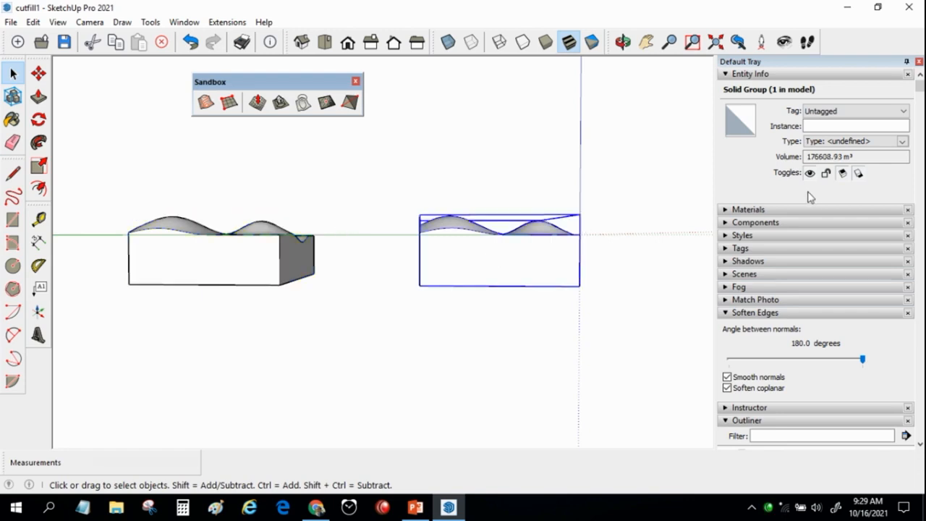
pyautogui.click(539, 165)
pyautogui.moveTo(539, 166); pyautogui.dragTo(624, 253, button='middle')
pyautogui.click(488, 239)
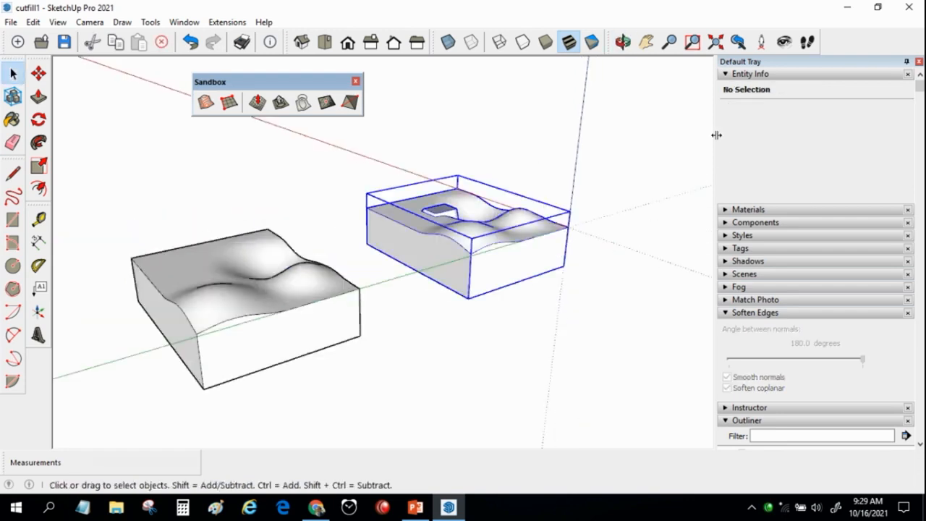
pyautogui.click(231, 287)
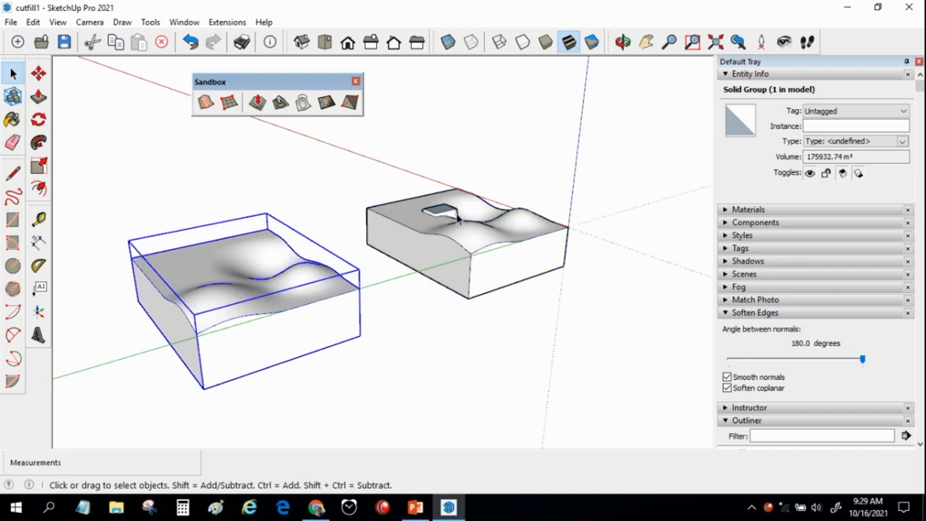
pyautogui.click(529, 265)
pyautogui.click(587, 162)
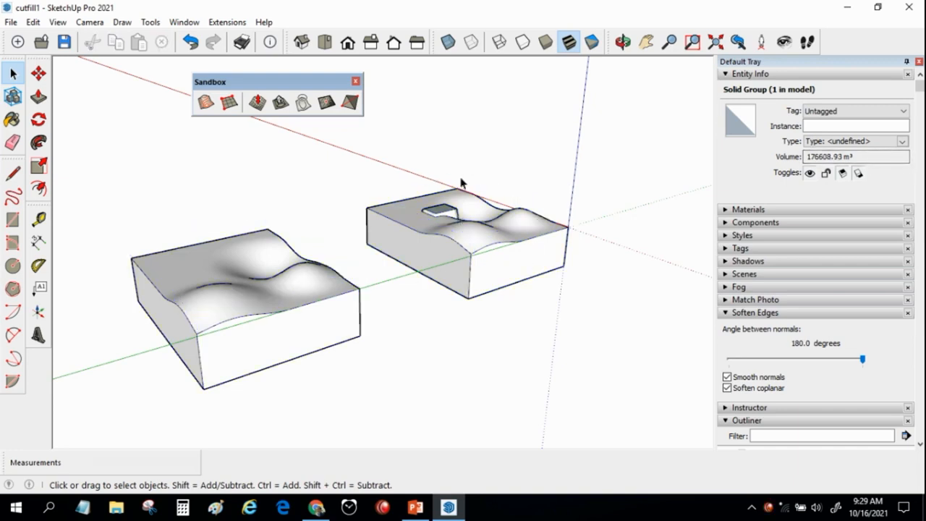
pyautogui.click(337, 280)
# Clear the selection and display the Solid Tools toolbar.
pyautogui.click(87, 110)
pyautogui.rightClick(341, 51)
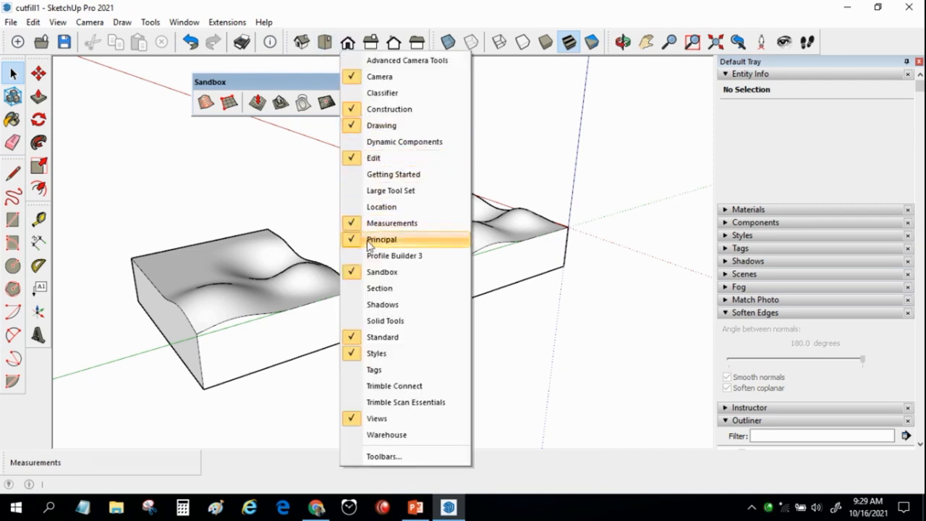
pyautogui.click(369, 321)
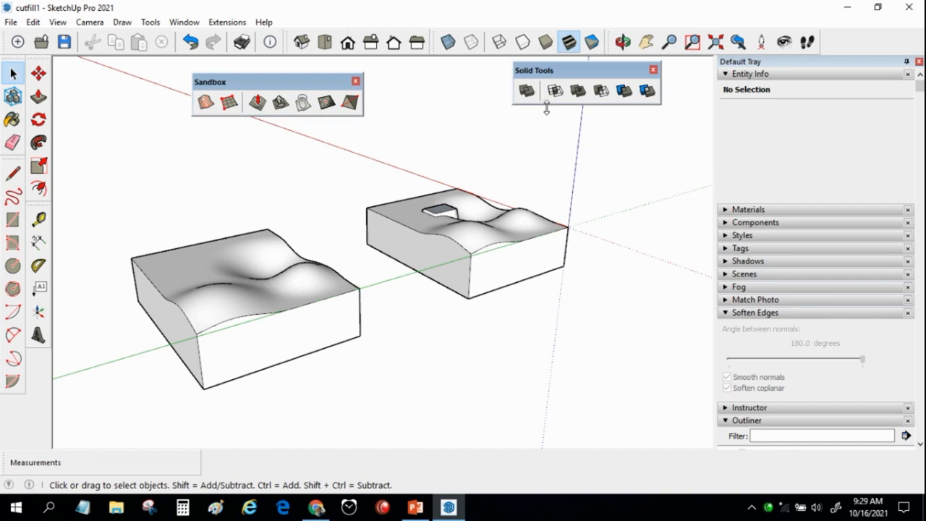
# Move the unstamped block by its bottom corner onto the stamped block's matching corner so both solids overlap, and clear the selection.
pyautogui.click(249, 241)
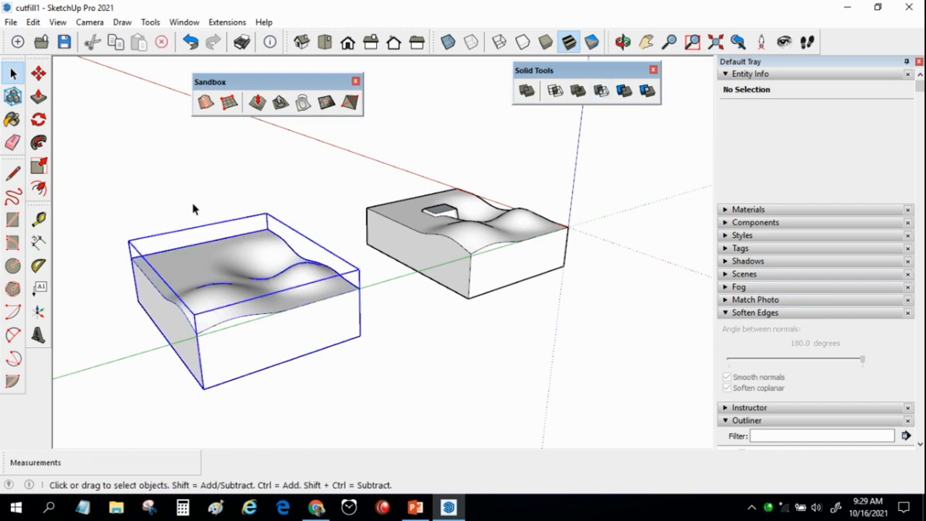
pyautogui.click(40, 78)
pyautogui.click(359, 334)
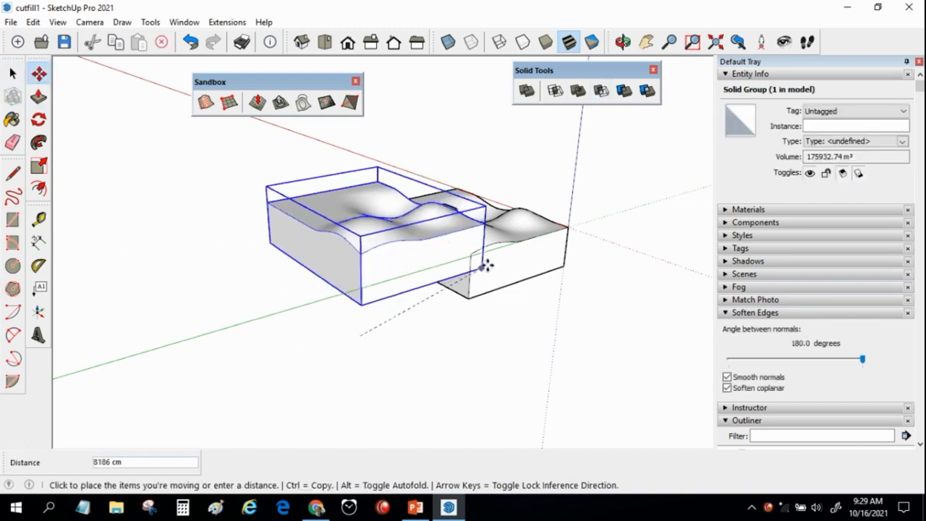
pyautogui.click(553, 264)
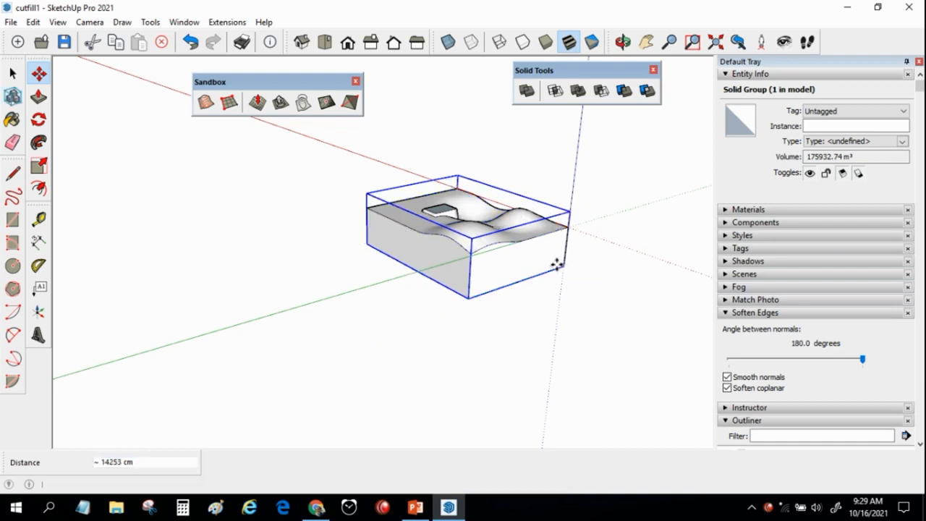
pyautogui.press('space')
pyautogui.click(591, 174)
pyautogui.moveTo(591, 173)
pyautogui.mouseDown(button='middle')
pyautogui.moveTo(595, 153)
pyautogui.moveTo(600, 172)
pyautogui.mouseUp(button='middle')
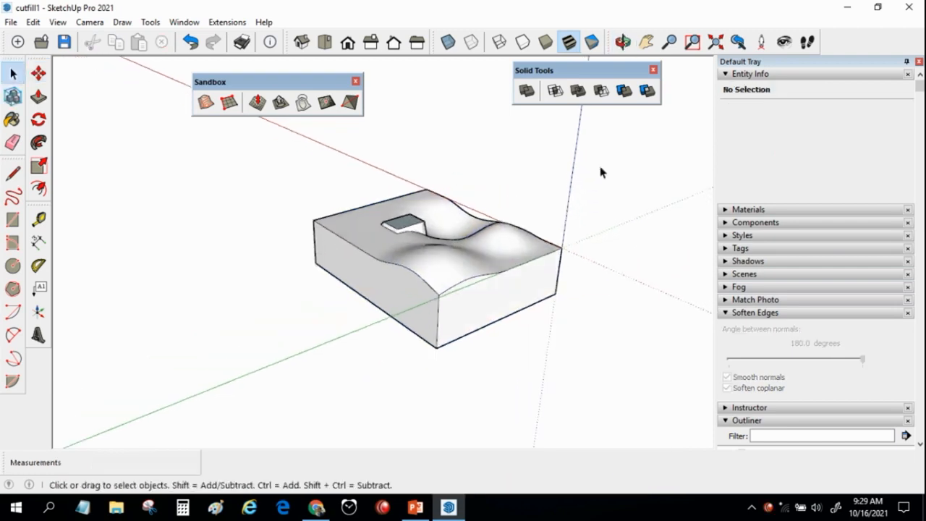
# Subtract the unstamped terrain solid from the stamped terrain solid.
pyautogui.click(603, 92)
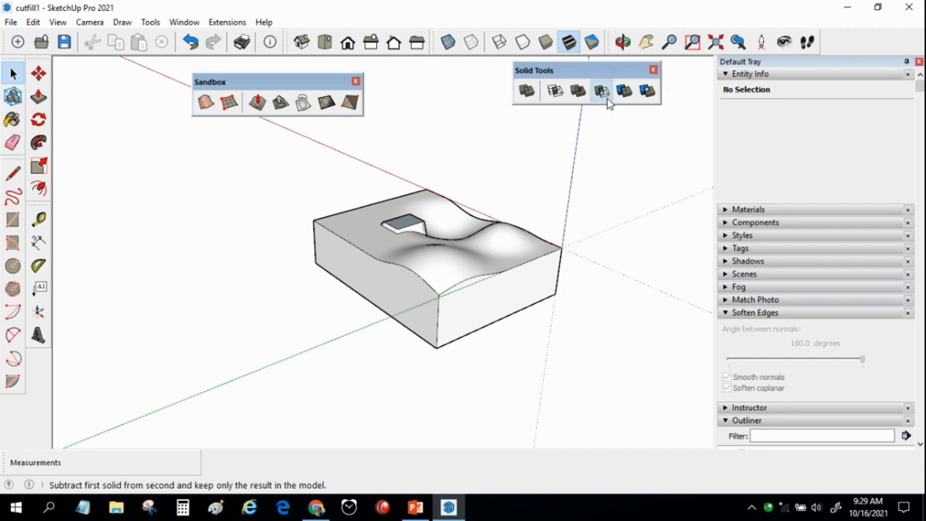
pyautogui.click(407, 232)
pyautogui.moveTo(424, 329)
pyautogui.mouseDown(button='middle')
pyautogui.moveTo(128, 293)
pyautogui.moveTo(394, 306)
pyautogui.mouseUp(button='middle')
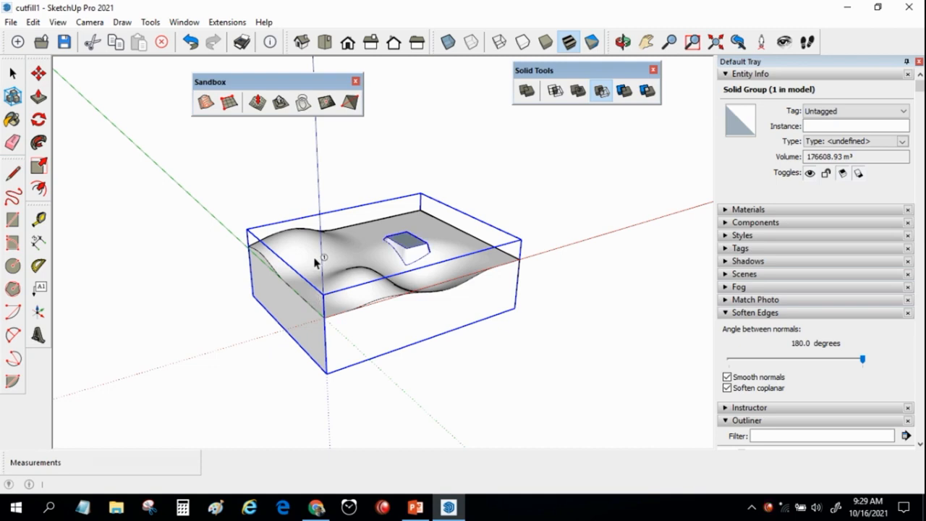
pyautogui.click(323, 323)
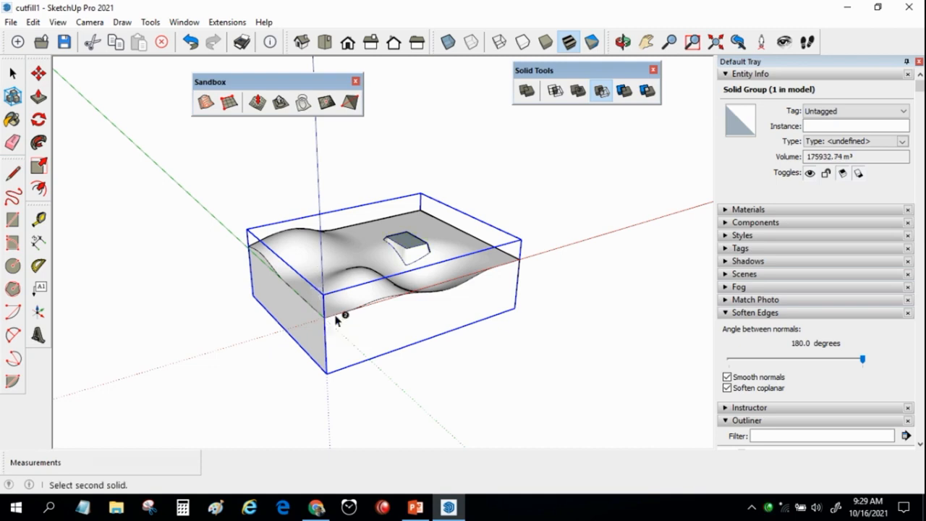
pyautogui.click(410, 250)
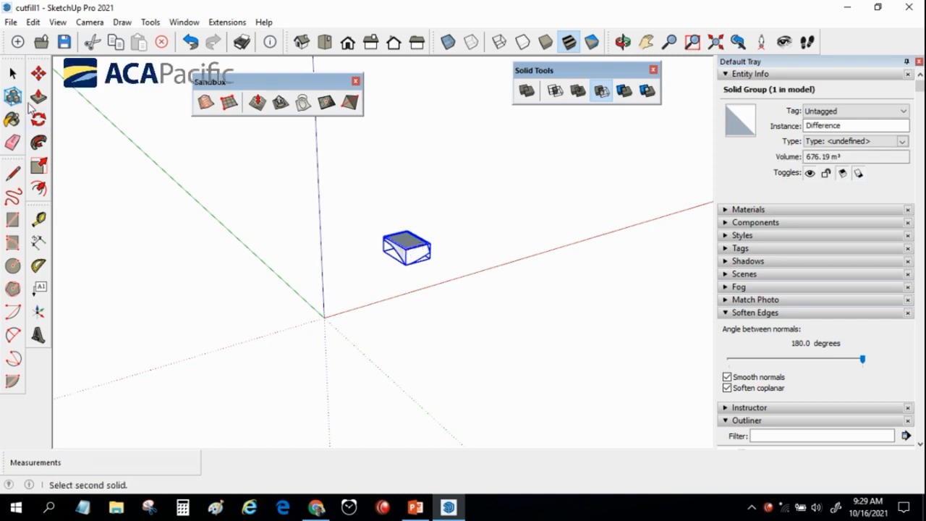
# Examine the solid left by the subtraction from several sides.
pyautogui.click(13, 74)
pyautogui.scroll(4, 489, 252)
pyautogui.click(458, 261)
pyautogui.moveTo(459, 262); pyautogui.dragTo(324, 204, button='middle')
pyautogui.click(374, 233)
pyautogui.moveTo(374, 233); pyautogui.dragTo(500, 260, button='middle')
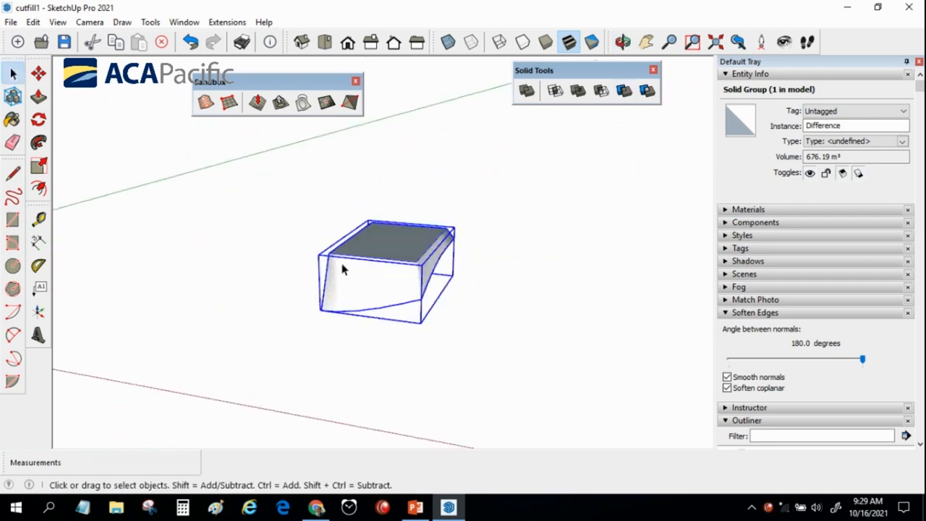
# Highlight the difference solid's volume in its entity information, and clear the selection.
pyautogui.moveTo(844, 158); pyautogui.dragTo(771, 159)
pyautogui.moveTo(848, 155); pyautogui.dragTo(794, 153)
pyautogui.moveTo(856, 160); pyautogui.dragTo(728, 162)
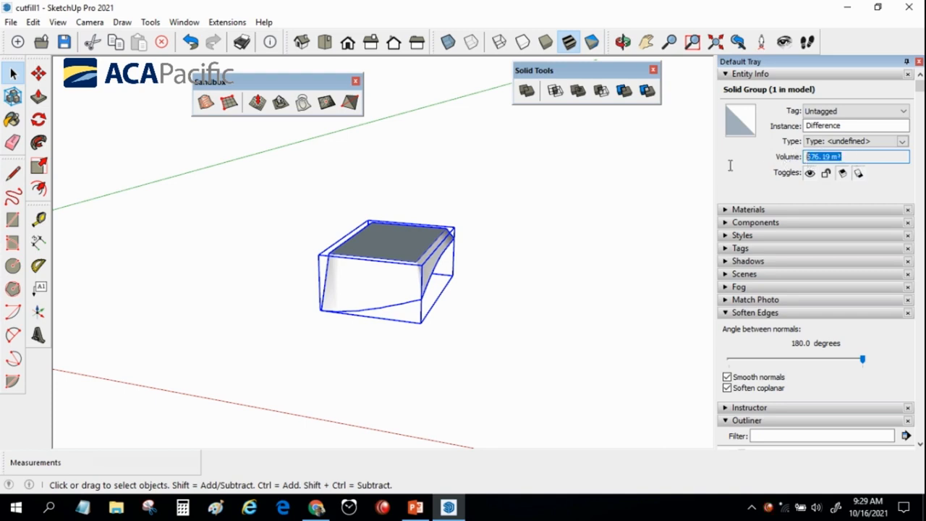
pyautogui.moveTo(526, 226); pyautogui.dragTo(593, 232, button='middle')
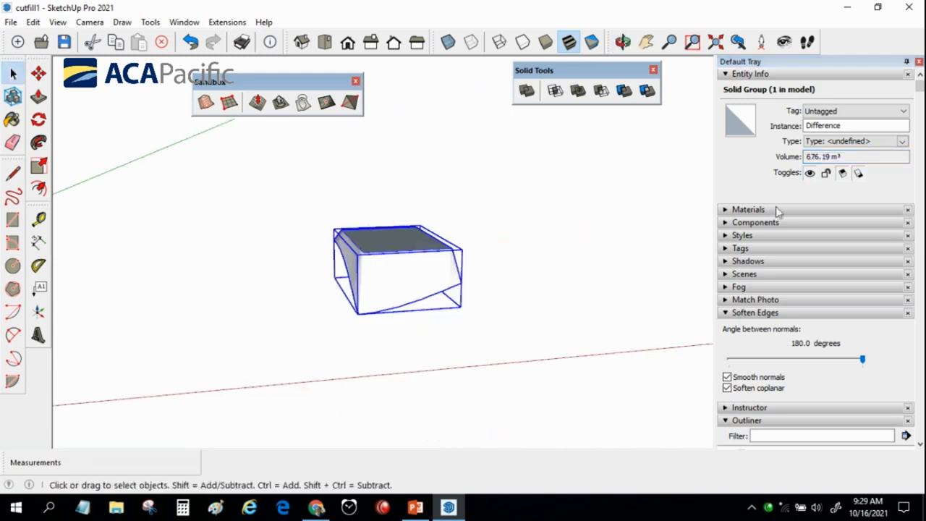
pyautogui.click(555, 241)
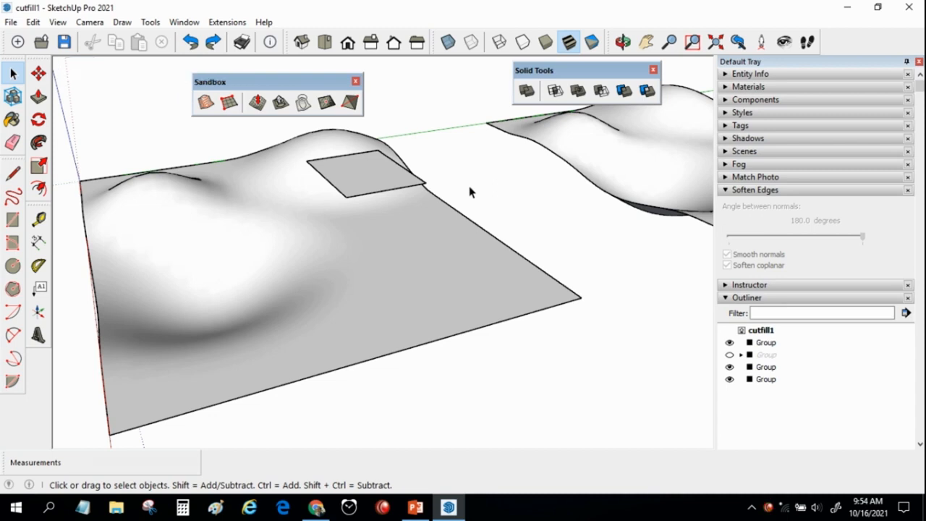
# Drape the flat rectangle above the terrain onto the terrain surface.
pyautogui.moveTo(469, 191); pyautogui.dragTo(426, 319, button='middle')
pyautogui.moveTo(357, 269); pyautogui.dragTo(383, 189, button='middle')
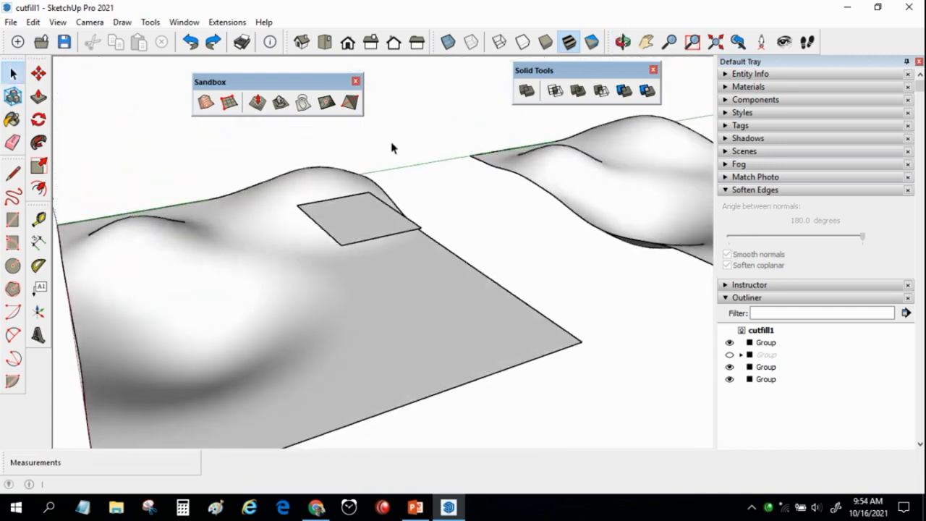
pyautogui.click(304, 107)
pyautogui.click(361, 226)
pyautogui.click(392, 338)
pyautogui.press('space')
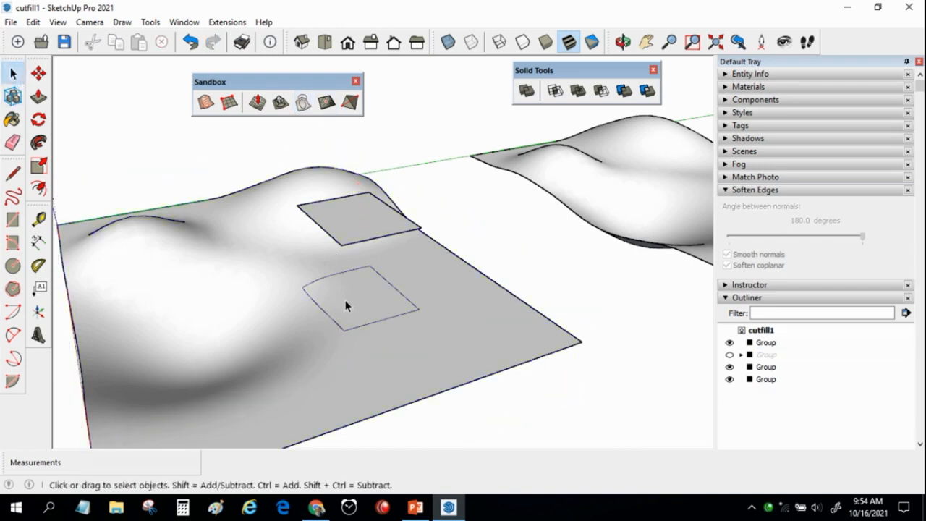
# Hide the flat rectangle's group, open the terrain group for editing and select the face inside the draped outline.
pyautogui.click(729, 379)
pyautogui.moveTo(489, 302); pyautogui.dragTo(443, 263, button='middle')
pyautogui.moveTo(352, 298); pyautogui.dragTo(345, 265, button='middle')
pyautogui.click(345, 265)
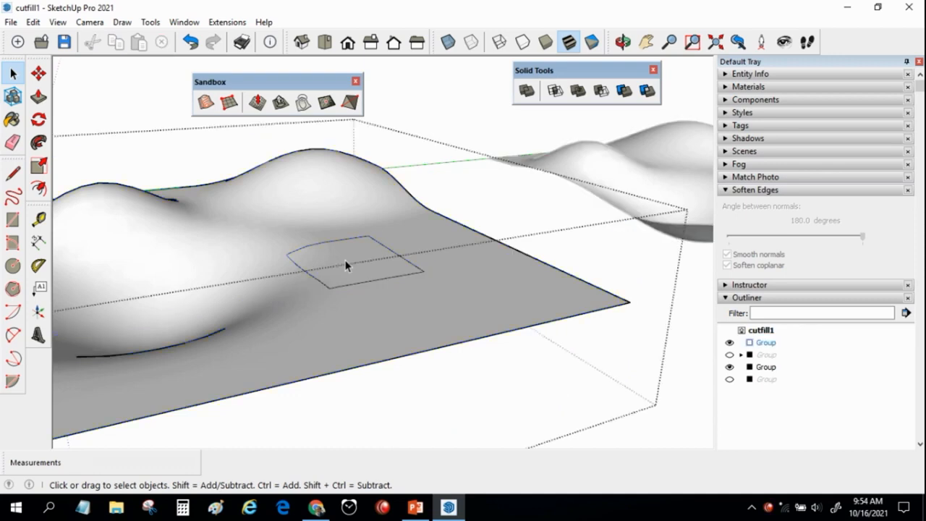
pyautogui.click(345, 264)
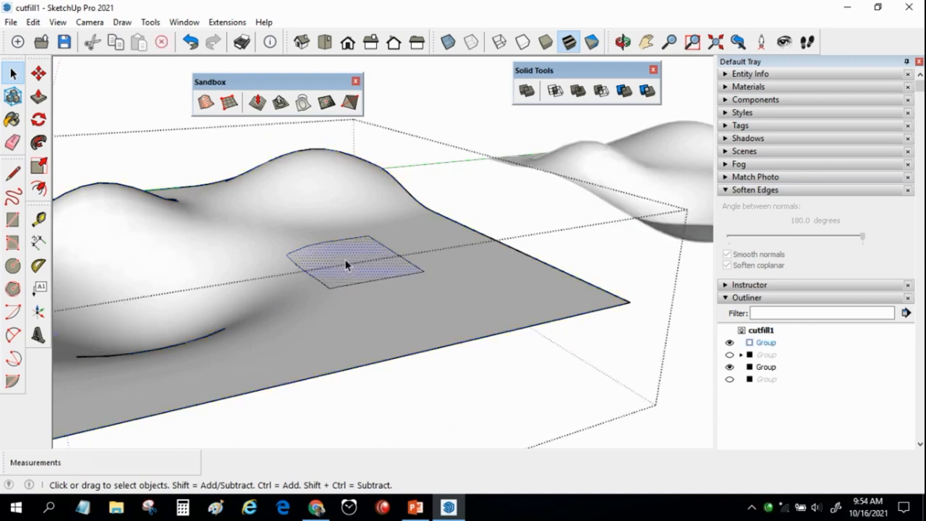
# Smoove the selected draped face about 719 cm downward with a radius of 1000 cm.
pyautogui.click(265, 108)
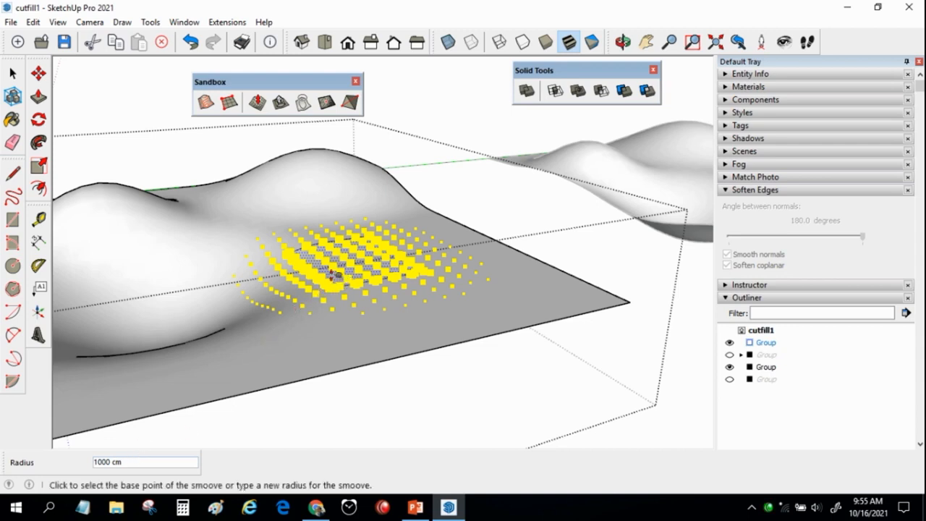
pyautogui.click(335, 274)
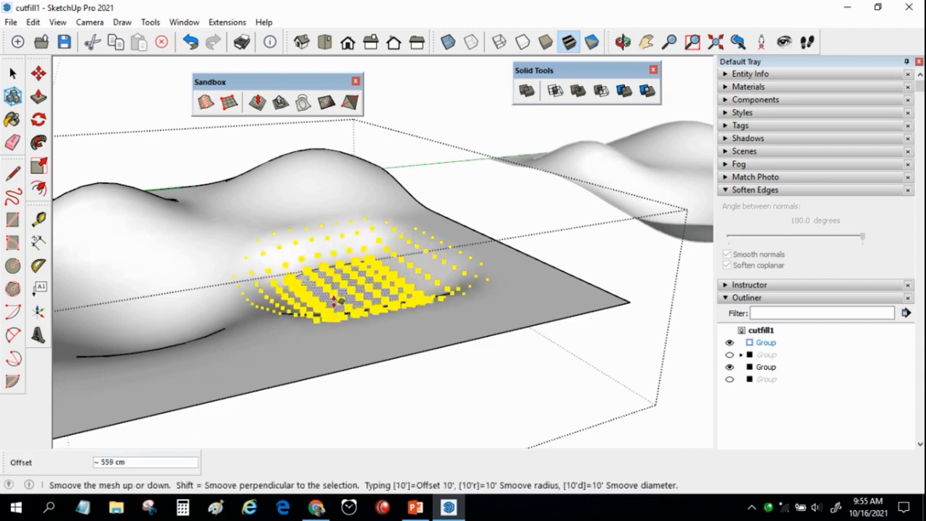
pyautogui.click(333, 309)
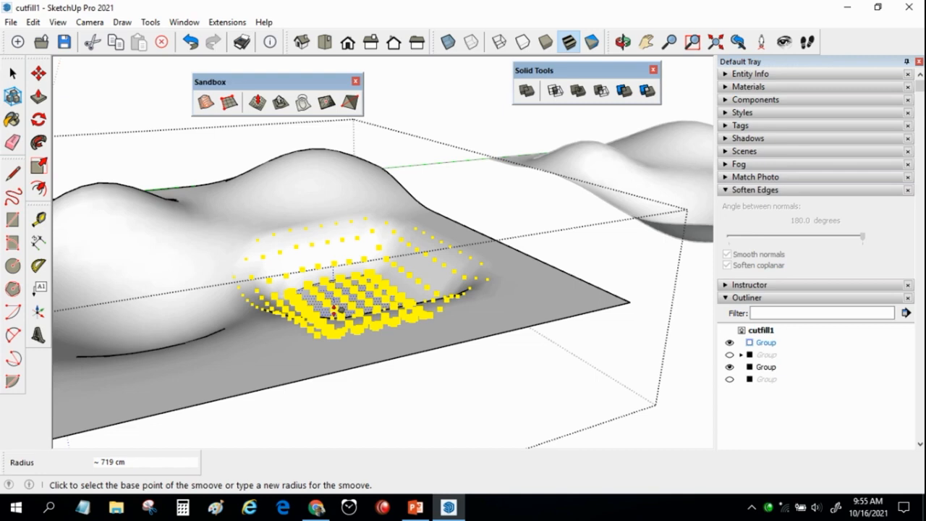
pyautogui.write('1000')
pyautogui.press('Return')
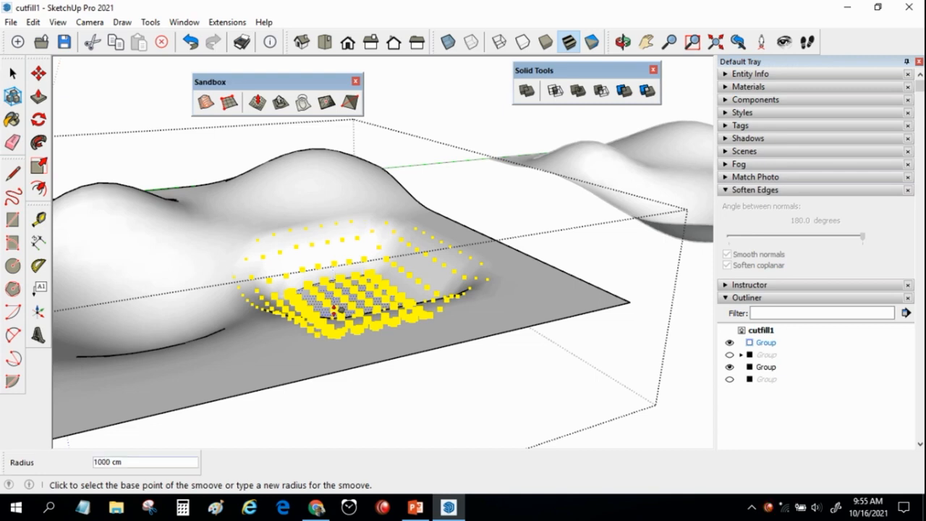
pyautogui.press('space')
# Examine the lowered pad in the reshaped terrain from farther away and up close.
pyautogui.moveTo(453, 223); pyautogui.dragTo(533, 255, button='middle')
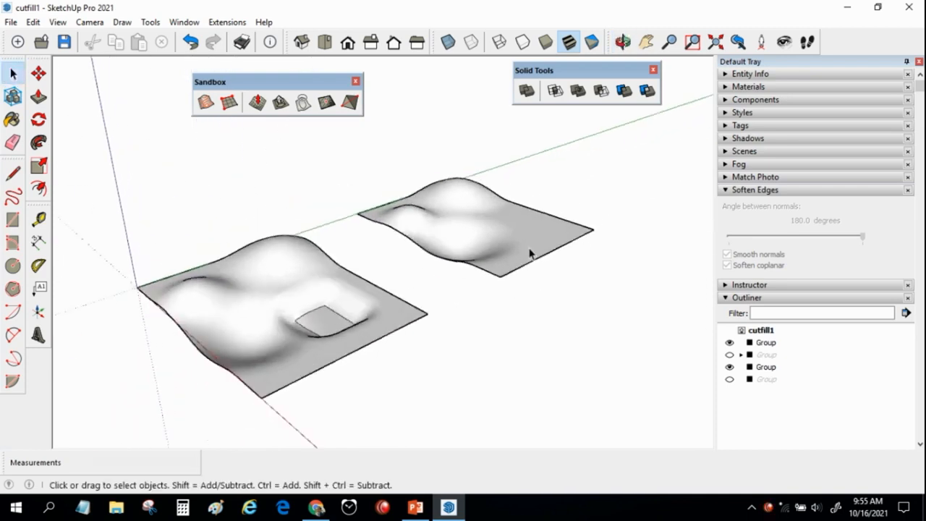
pyautogui.scroll(3, 451, 306)
pyautogui.moveTo(452, 307); pyautogui.dragTo(387, 293, button='middle')
pyautogui.click(304, 318)
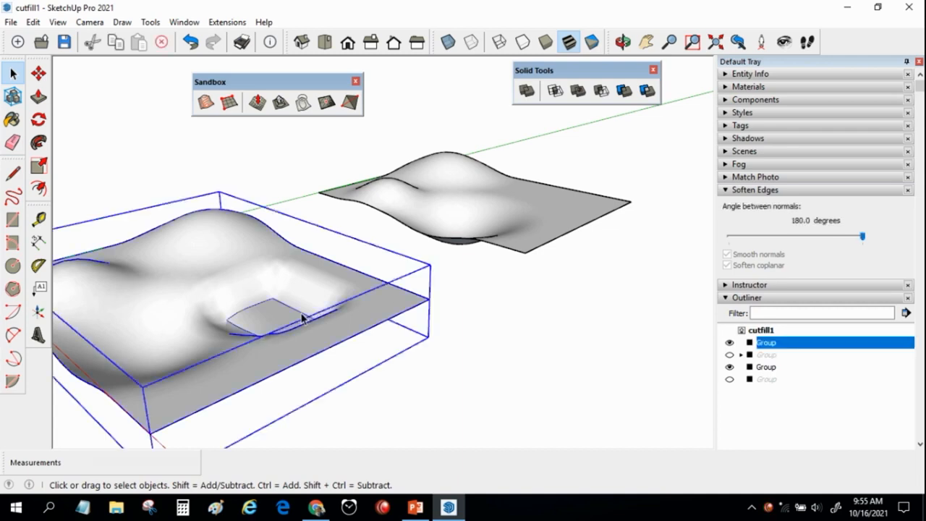
pyautogui.doubleClick(302, 316)
pyautogui.click(496, 316)
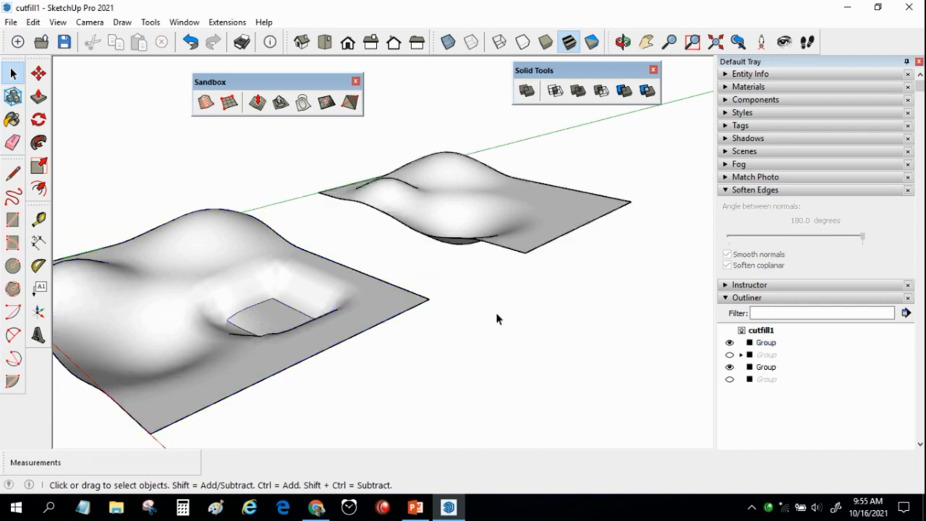
# Open the reshaped terrain's group and draw a vertical line down from its corner, continuing with lines that form one side wall.
pyautogui.moveTo(496, 316); pyautogui.dragTo(489, 266, button='middle')
pyautogui.doubleClick(248, 233)
pyautogui.press('l')
pyautogui.moveTo(416, 259); pyautogui.dragTo(418, 282, button='middle')
pyautogui.click(418, 282)
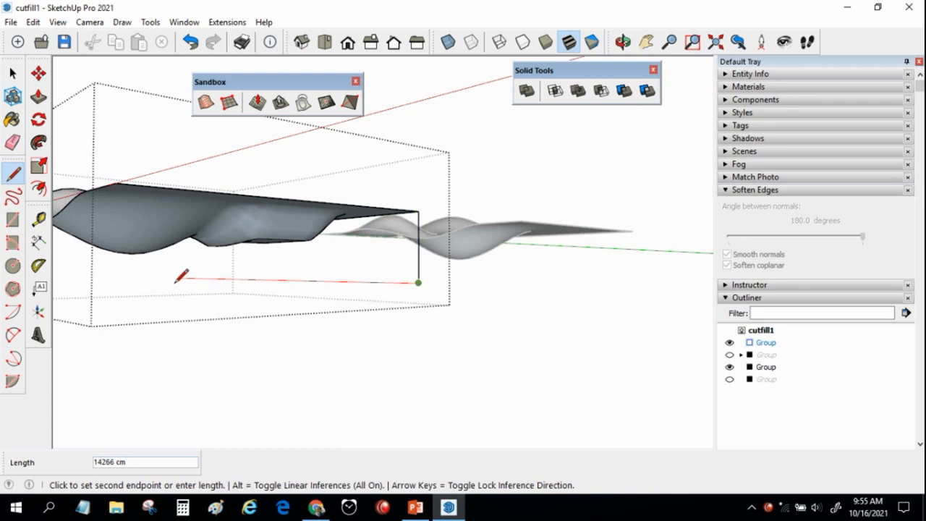
pyautogui.moveTo(128, 277); pyautogui.dragTo(206, 368, button='middle')
pyautogui.scroll(-1, 248, 440)
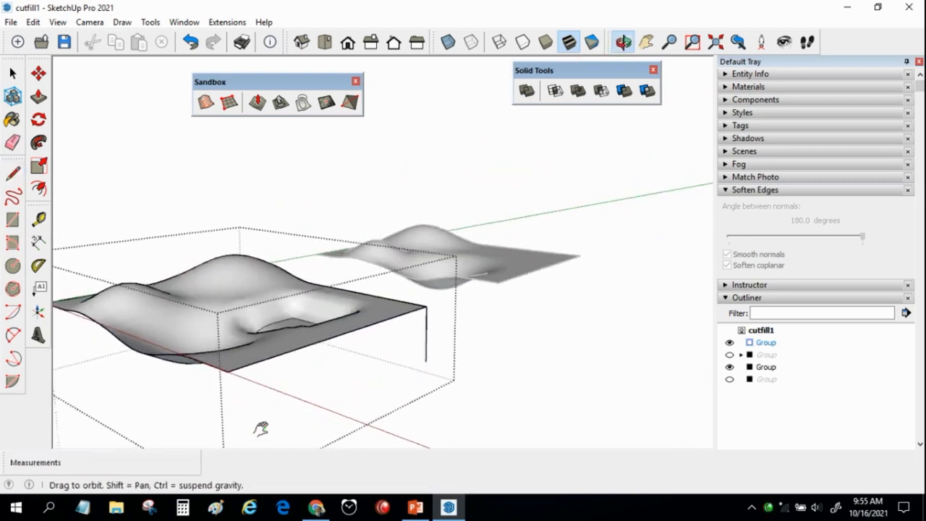
pyautogui.moveTo(251, 435); pyautogui.dragTo(296, 347, button='middle')
pyautogui.click(282, 368)
pyautogui.click(281, 289)
pyautogui.moveTo(281, 288); pyautogui.dragTo(206, 362, button='middle')
# Draw the remaining lower edges between the corners to close the terrain's side walls and base, and leave the group.
pyautogui.click(527, 398)
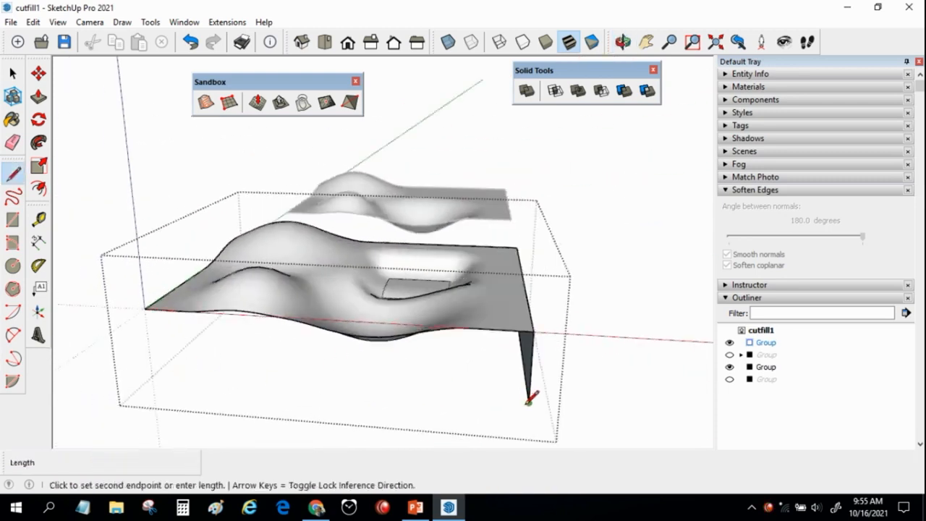
pyautogui.click(149, 376)
pyautogui.moveTo(149, 376)
pyautogui.mouseDown(button='middle')
pyautogui.moveTo(152, 298)
pyautogui.moveTo(427, 318)
pyautogui.mouseUp(button='middle')
pyautogui.click(480, 429)
pyautogui.click(186, 310)
pyautogui.press('space')
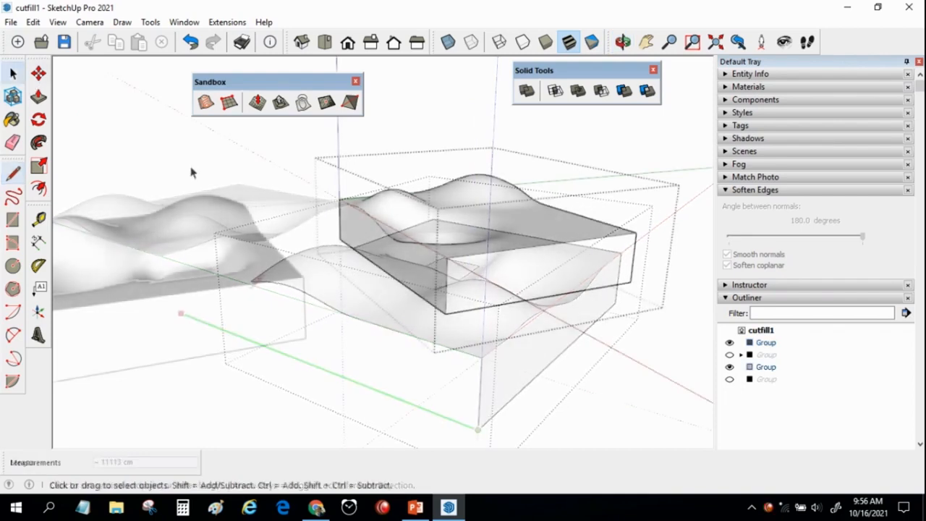
pyautogui.click(233, 162)
# Check the volumes of the original and reshaped terrain solids in their entity information, and clear the selection.
pyautogui.scroll(-3, 237, 169)
pyautogui.moveTo(242, 178); pyautogui.dragTo(254, 202, button='middle')
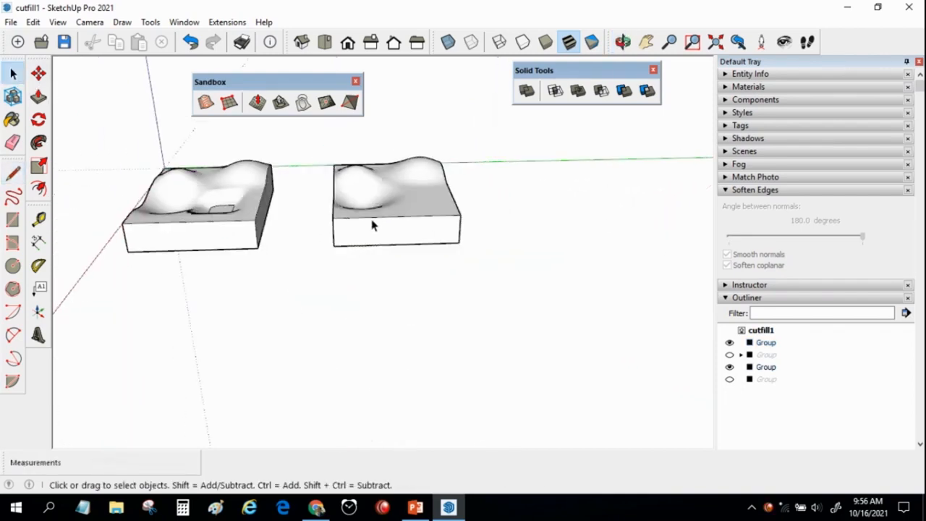
pyautogui.click(394, 223)
pyautogui.click(724, 74)
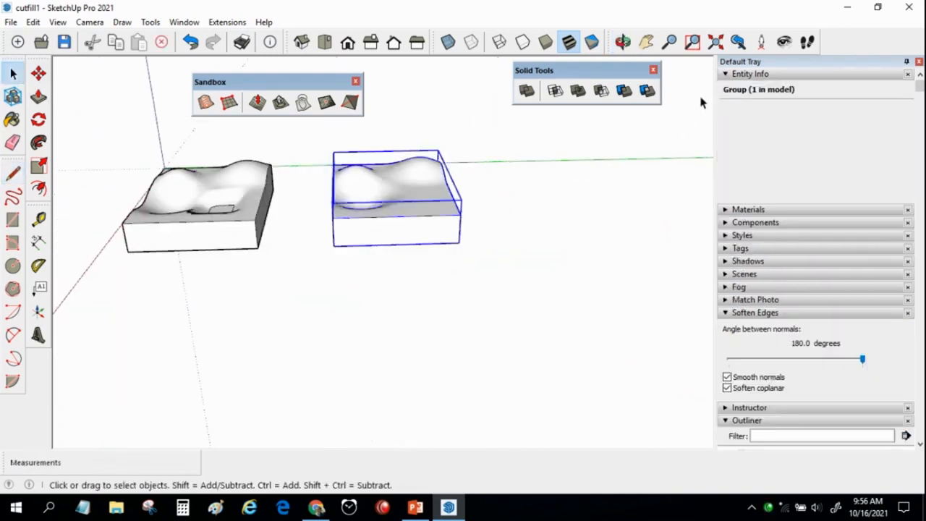
pyautogui.click(235, 199)
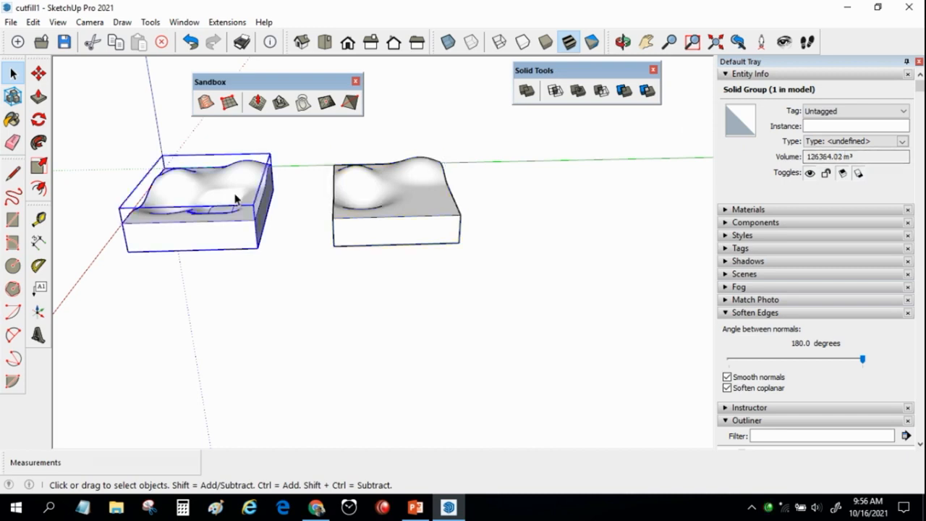
pyautogui.click(548, 201)
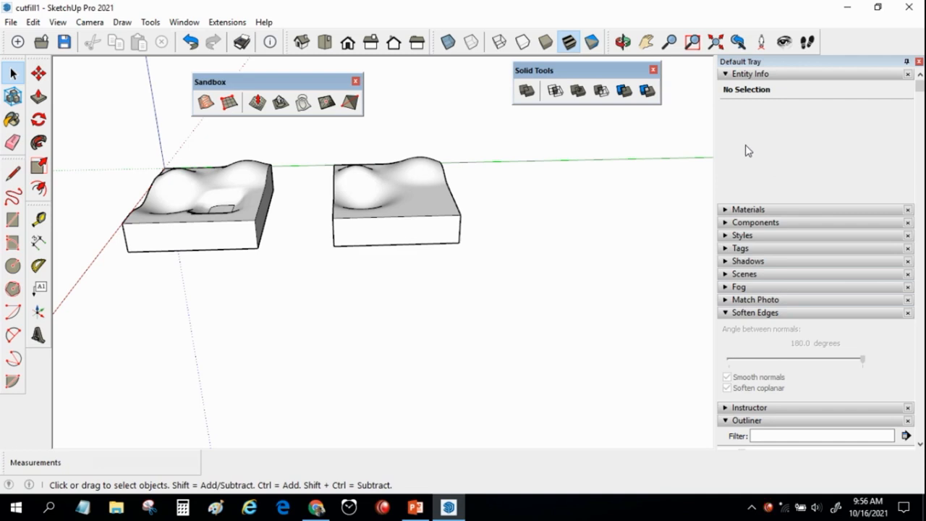
# Move the original terrain solid onto the reshaped one so their matching bottom corners coincide.
pyautogui.click(443, 223)
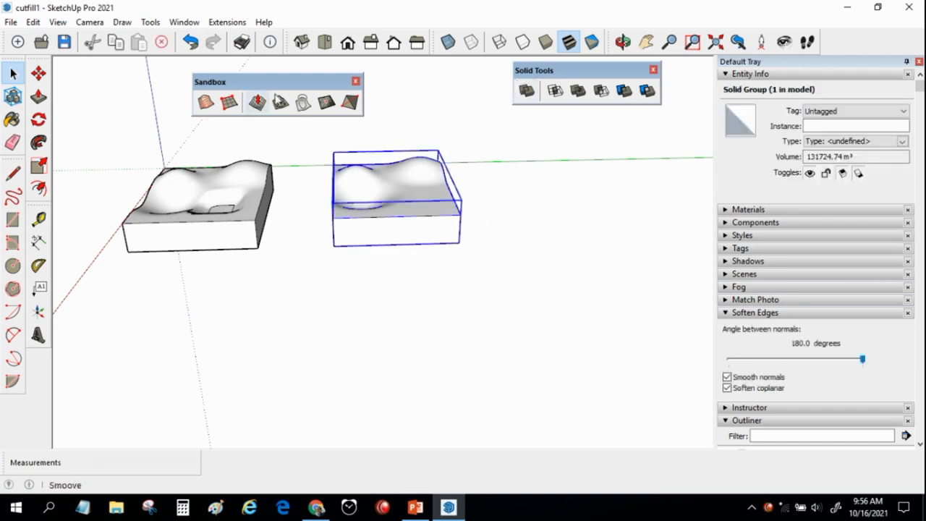
pyautogui.click(38, 73)
pyautogui.click(460, 242)
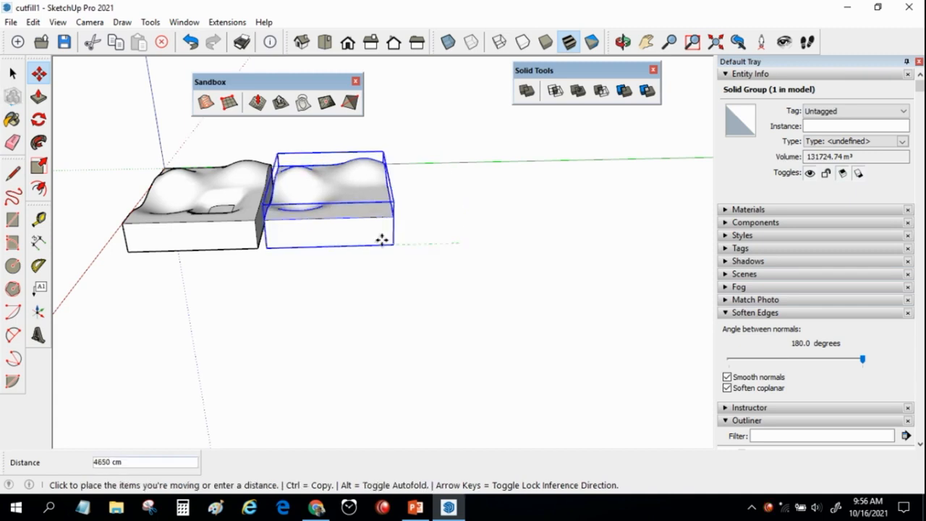
pyautogui.click(256, 244)
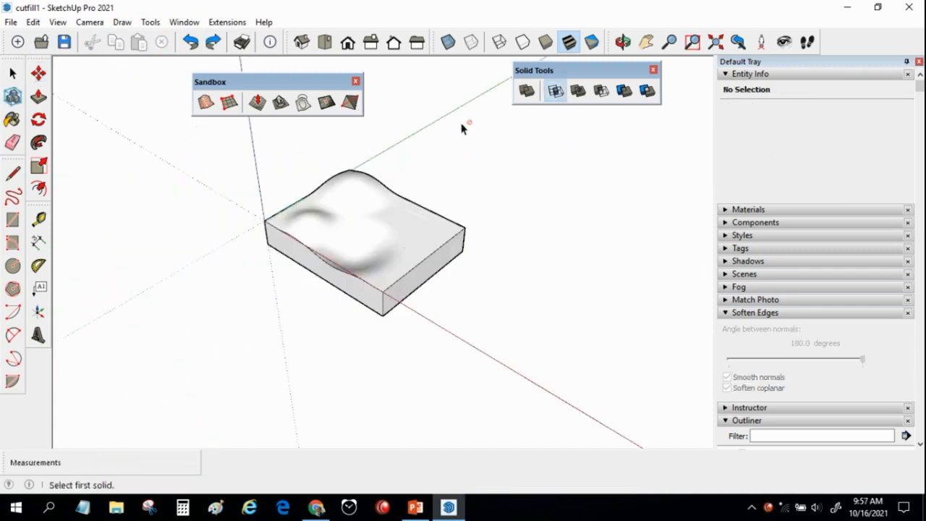
# Turn on X-ray display and subtract the reshaped terrain solid from the original one.
pyautogui.click(448, 42)
pyautogui.moveTo(488, 166); pyautogui.dragTo(568, 206, button='middle')
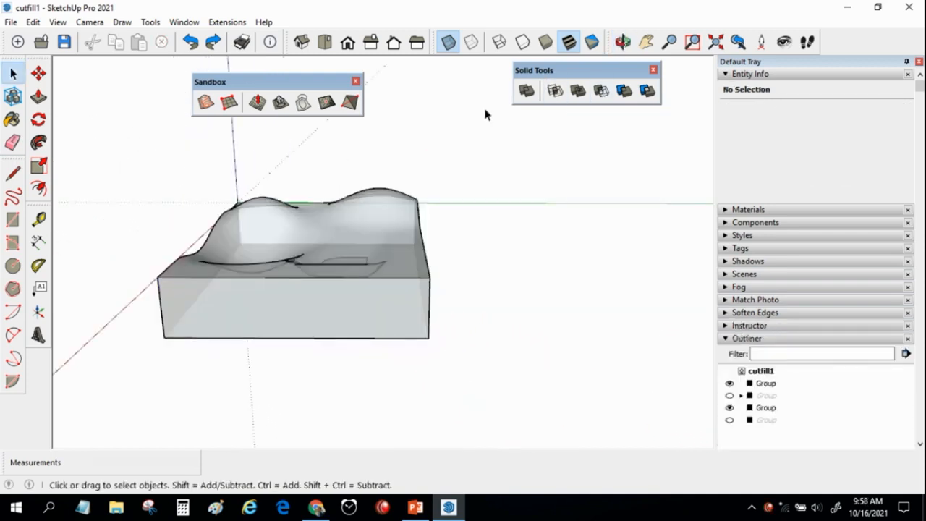
pyautogui.click(602, 92)
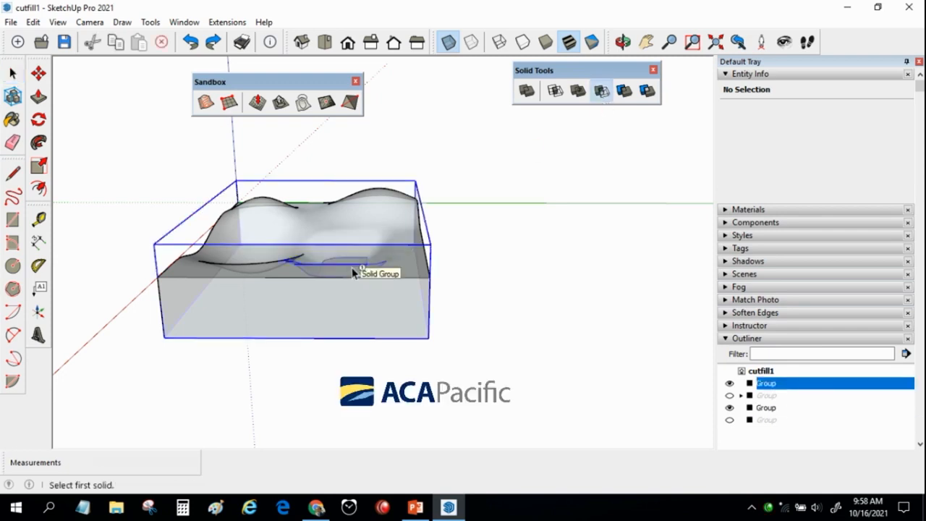
pyautogui.click(355, 270)
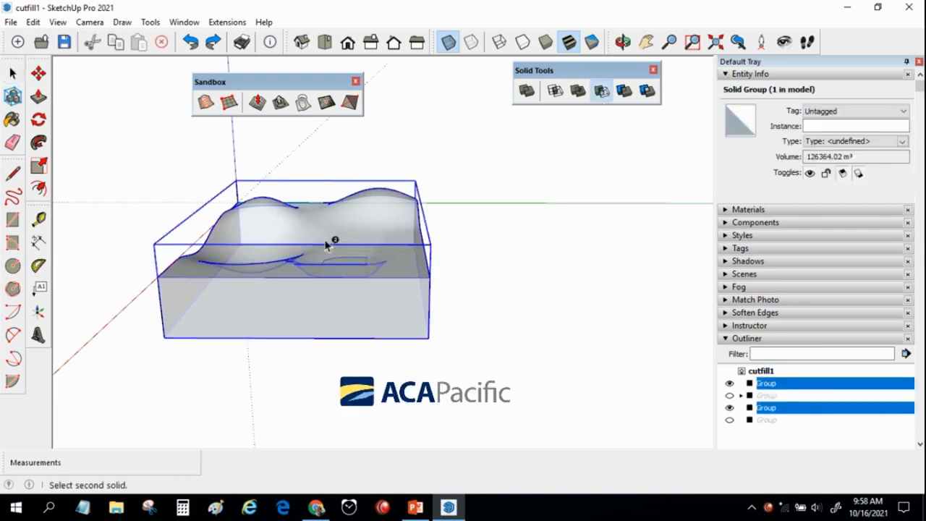
pyautogui.click(325, 244)
pyautogui.click(12, 73)
pyautogui.click(306, 188)
# Turn off X-ray display and highlight the difference solid's volume in its entity information, clearing the selection when done.
pyautogui.moveTo(496, 270); pyautogui.dragTo(454, 200, button='middle')
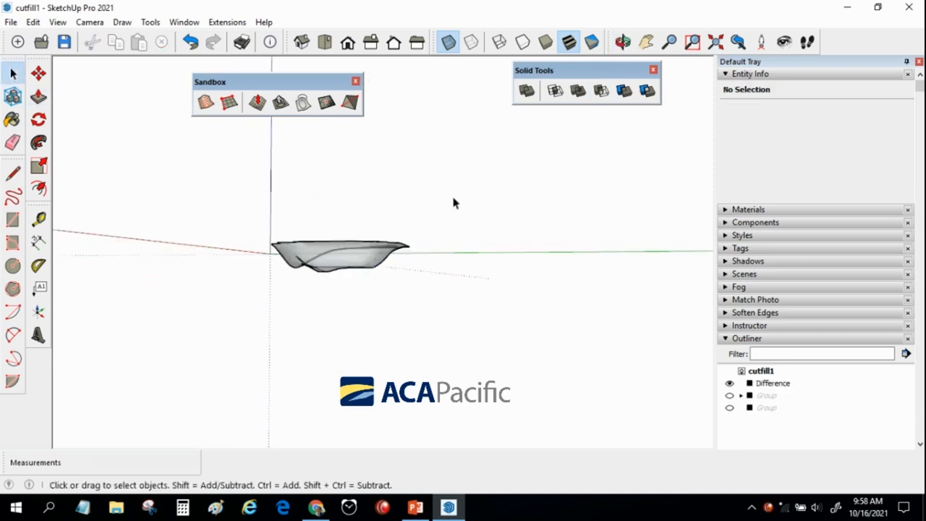
pyautogui.click(446, 41)
pyautogui.moveTo(445, 108); pyautogui.dragTo(369, 249, button='middle')
pyautogui.click(368, 249)
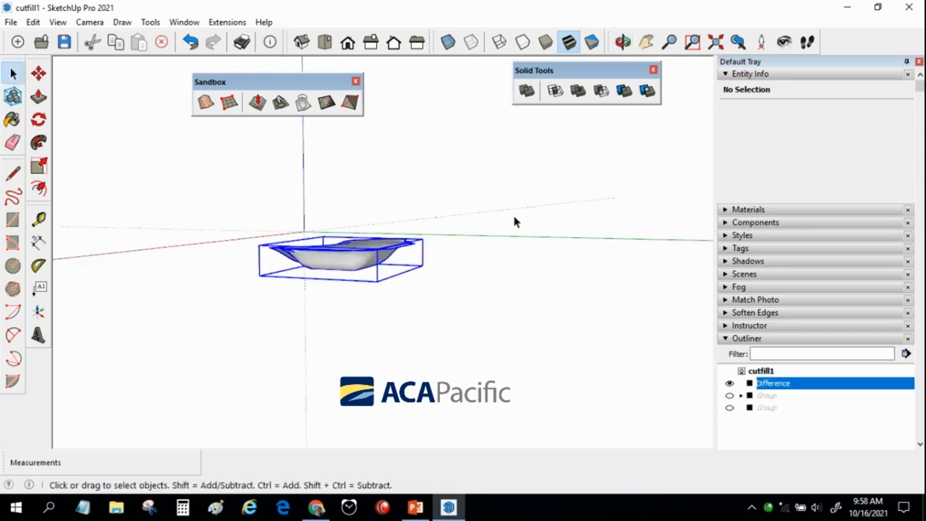
pyautogui.moveTo(502, 234); pyautogui.dragTo(486, 297, button='middle')
pyautogui.moveTo(855, 157); pyautogui.dragTo(760, 162)
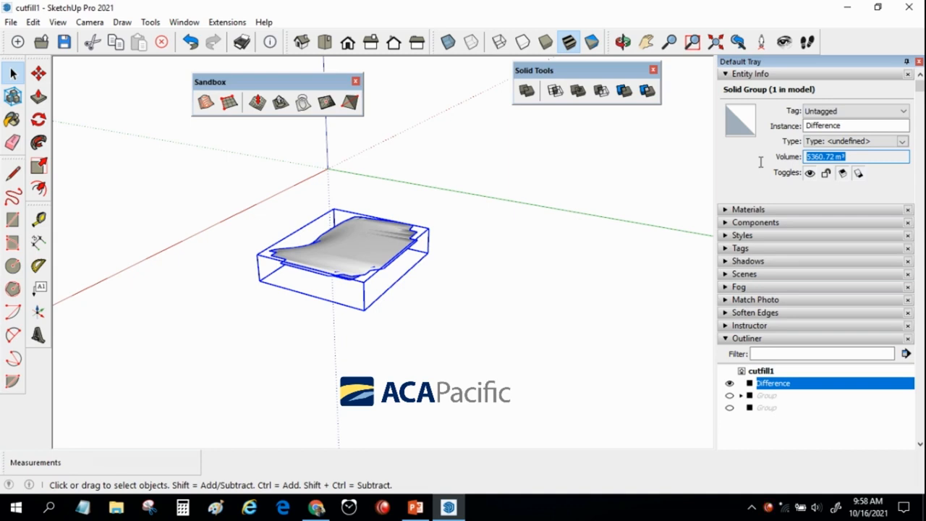
pyautogui.click(594, 264)
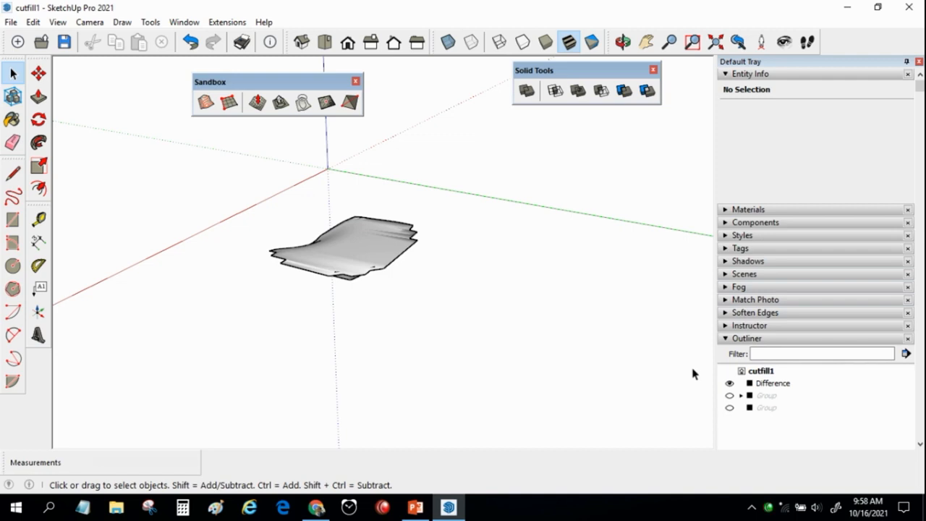
pyautogui.moveTo(441, 302); pyautogui.dragTo(337, 341, button='middle')
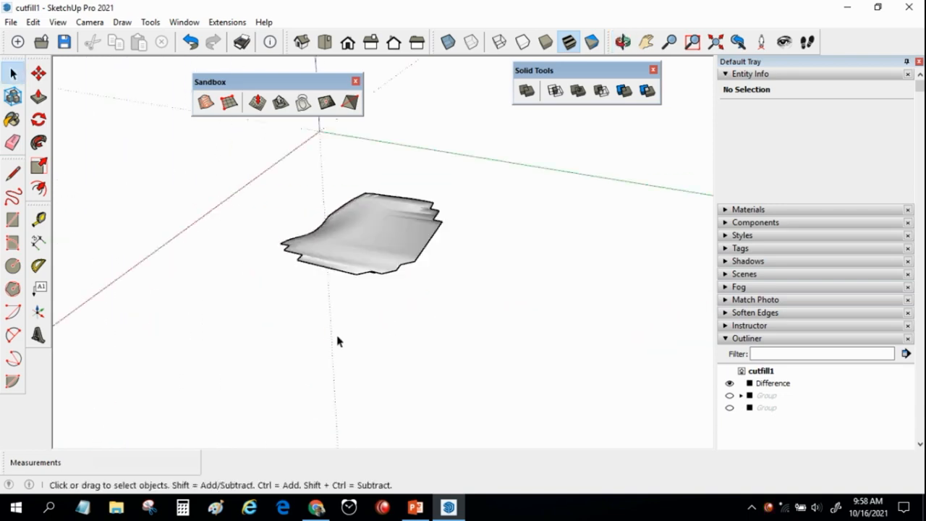